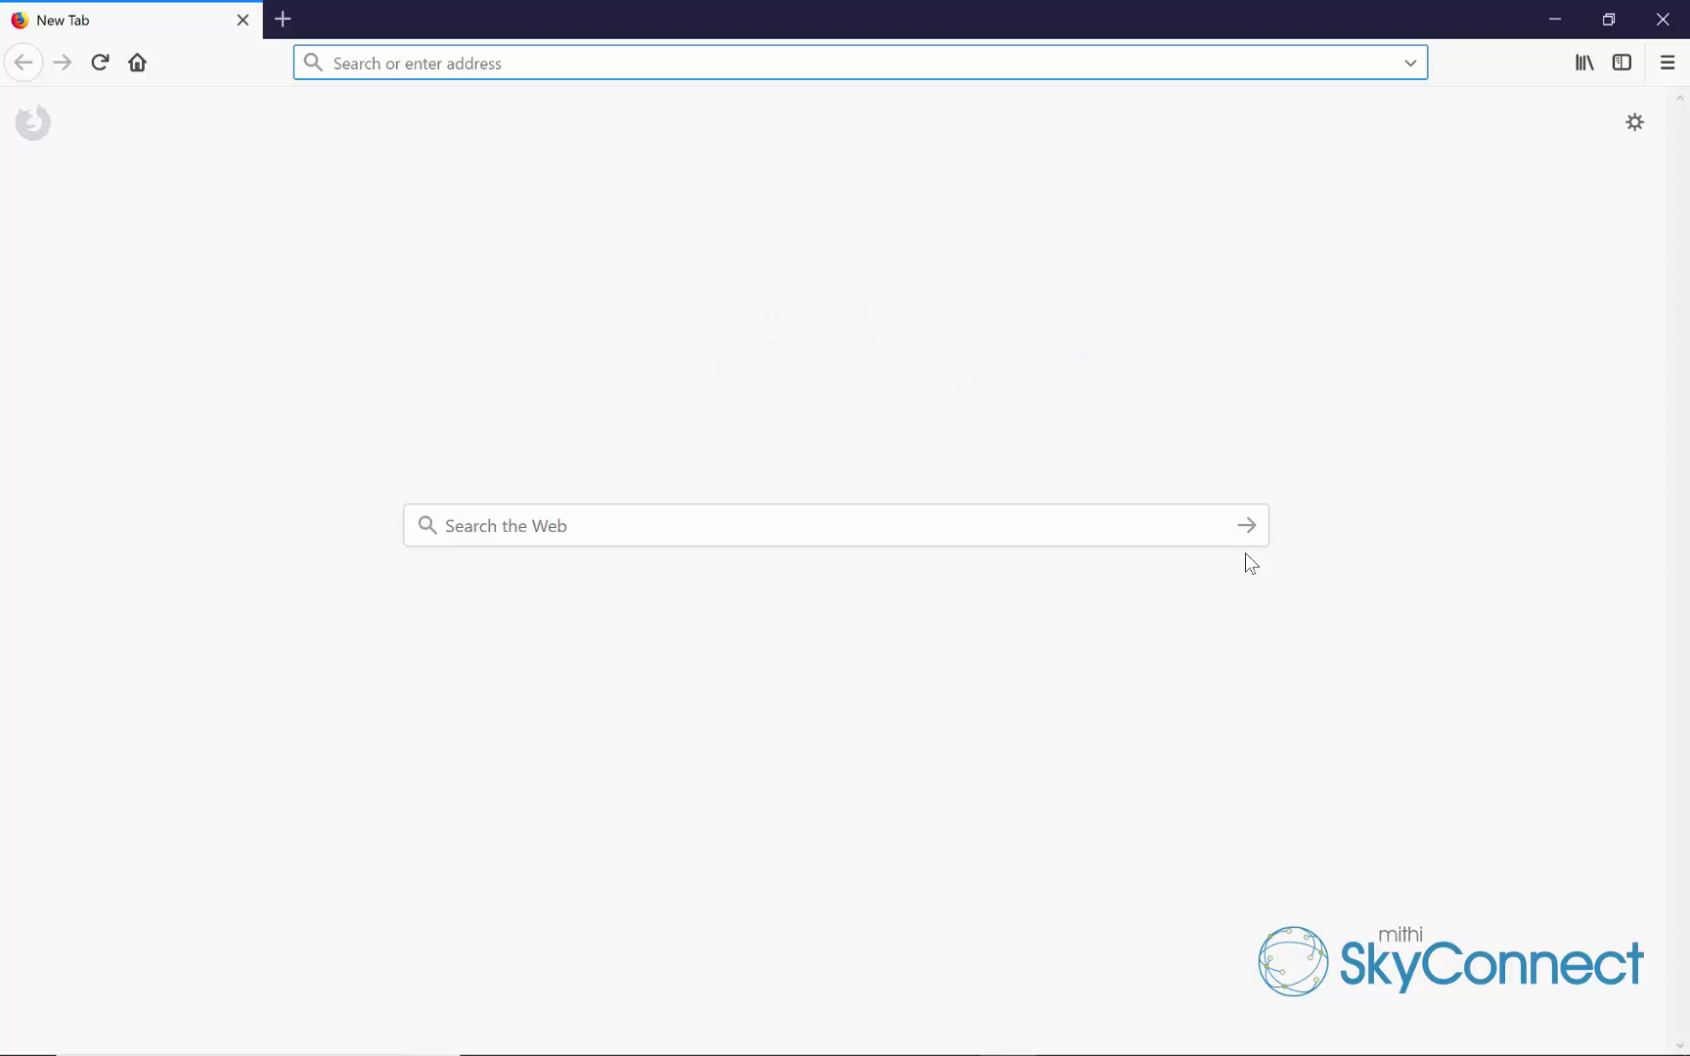
Sign in to the baya.mithiskyconnect.com webmail with the account's username and password
text(bay)
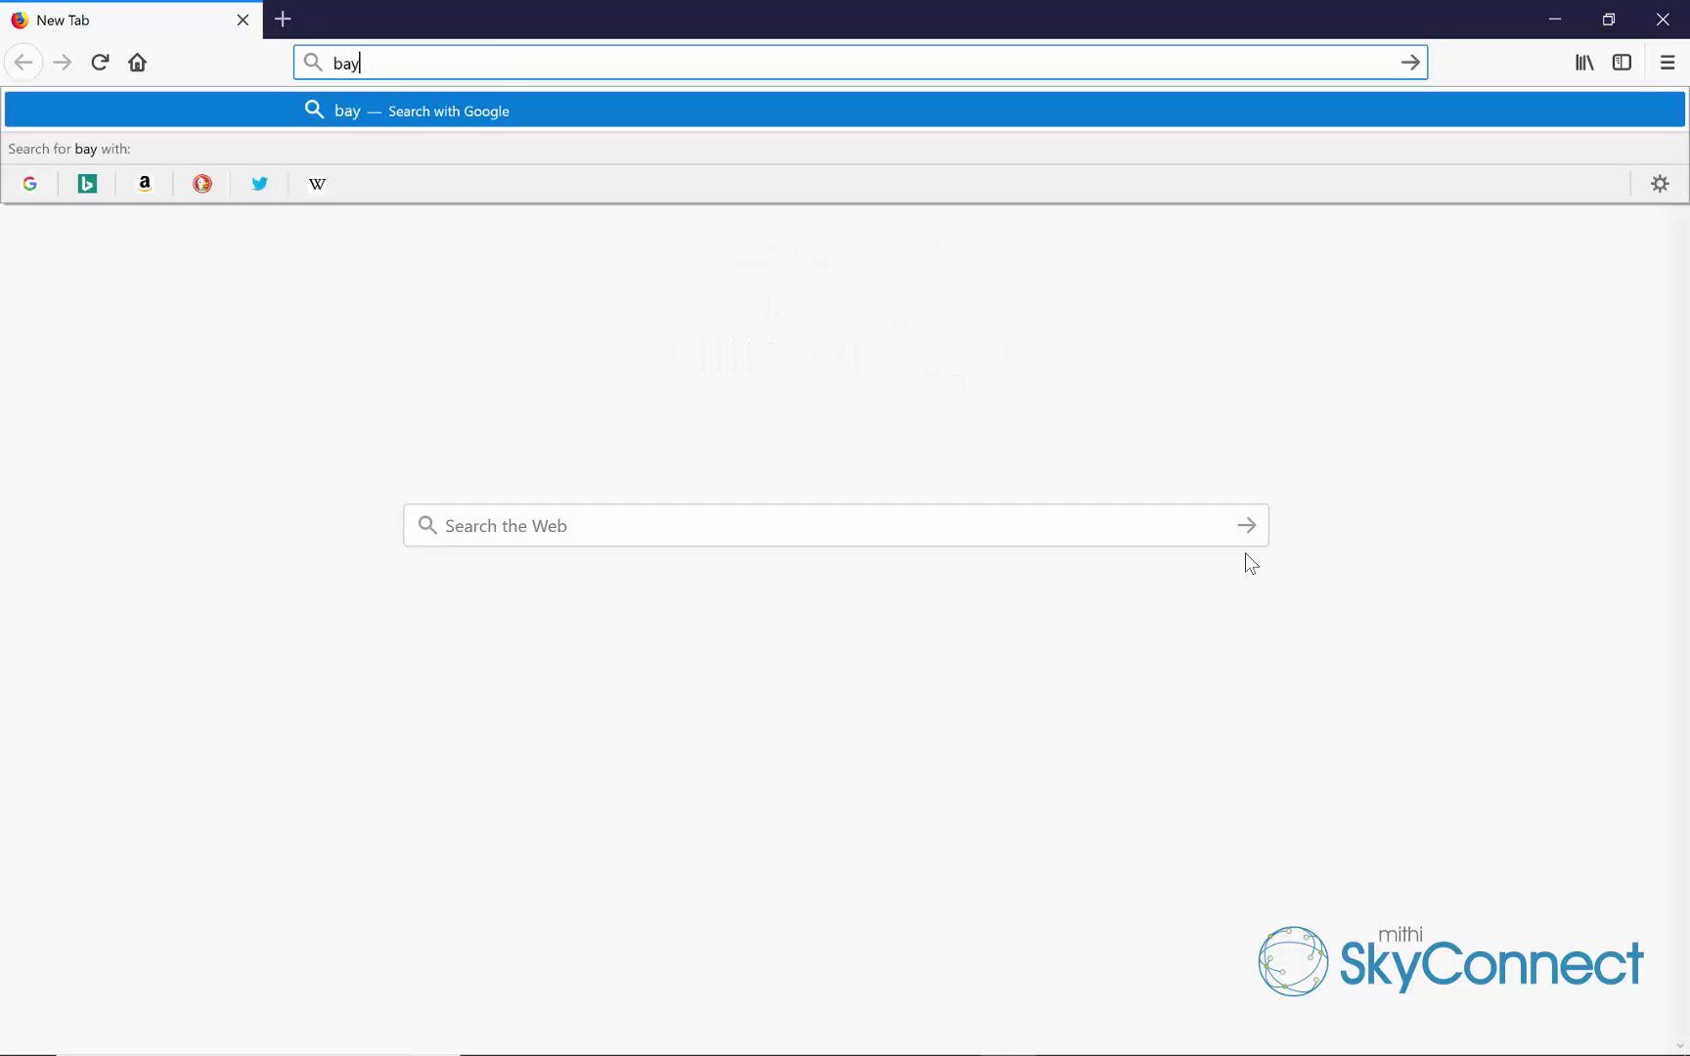
text(a.mithisky)
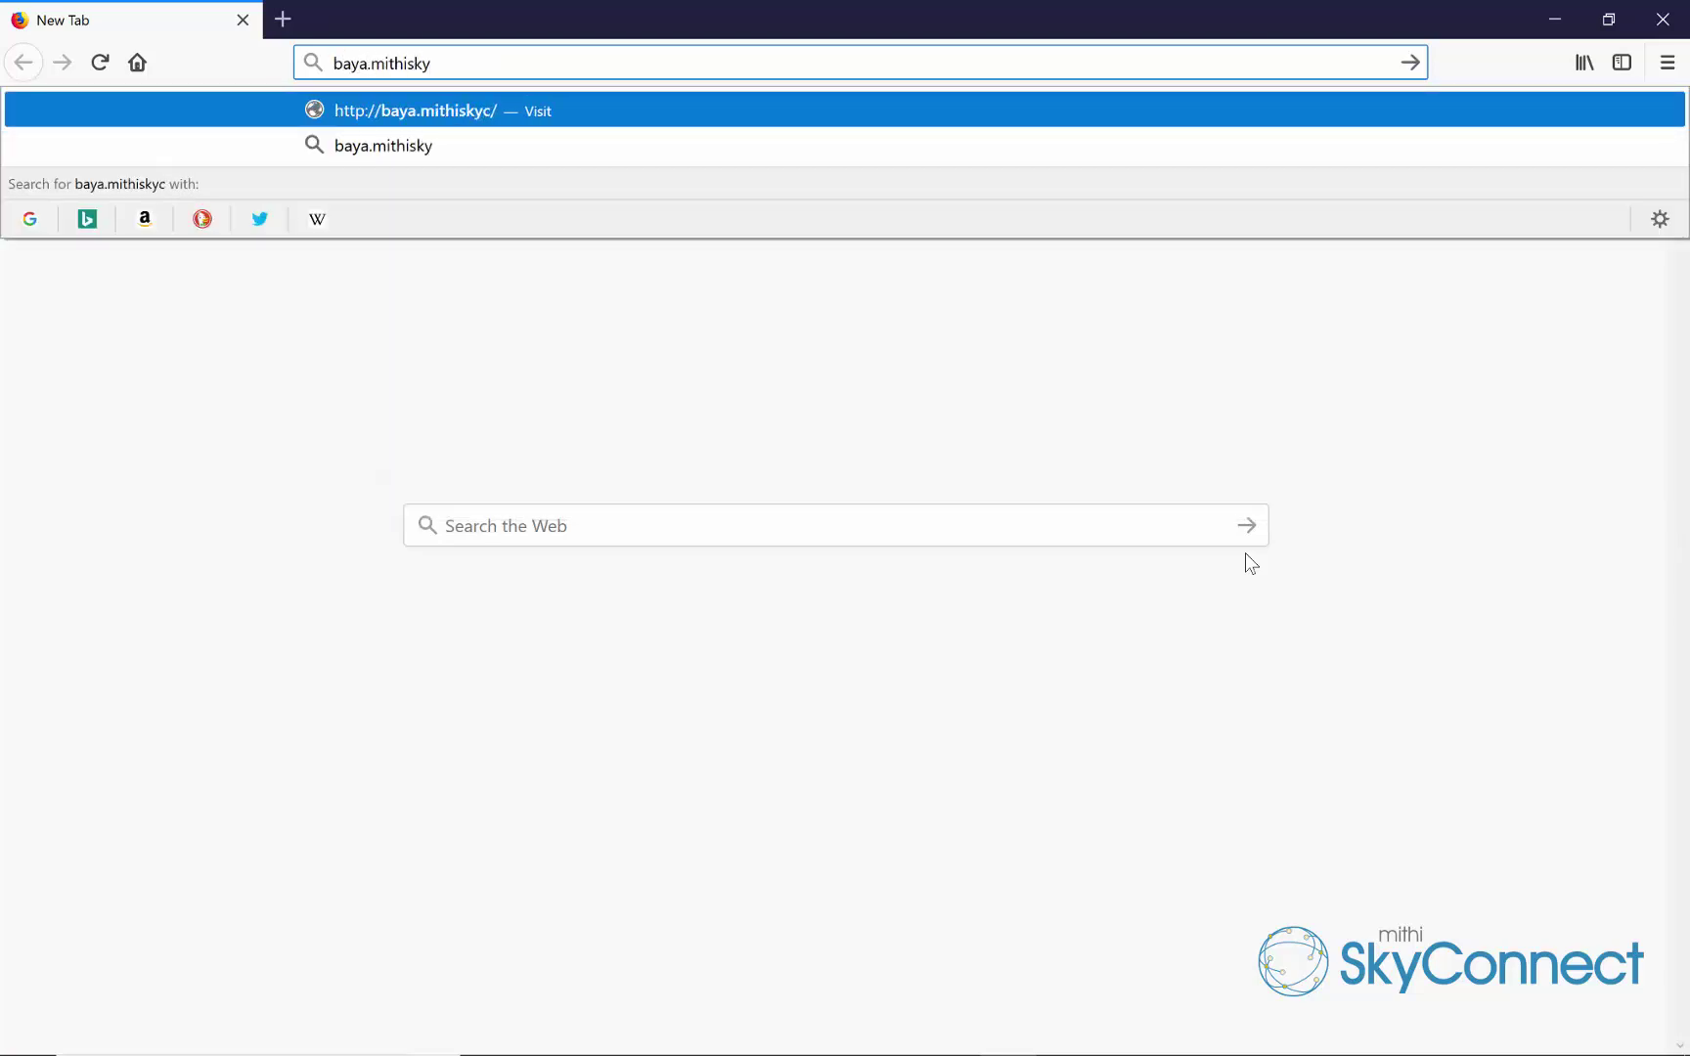
text(connect.com)
key(Return)
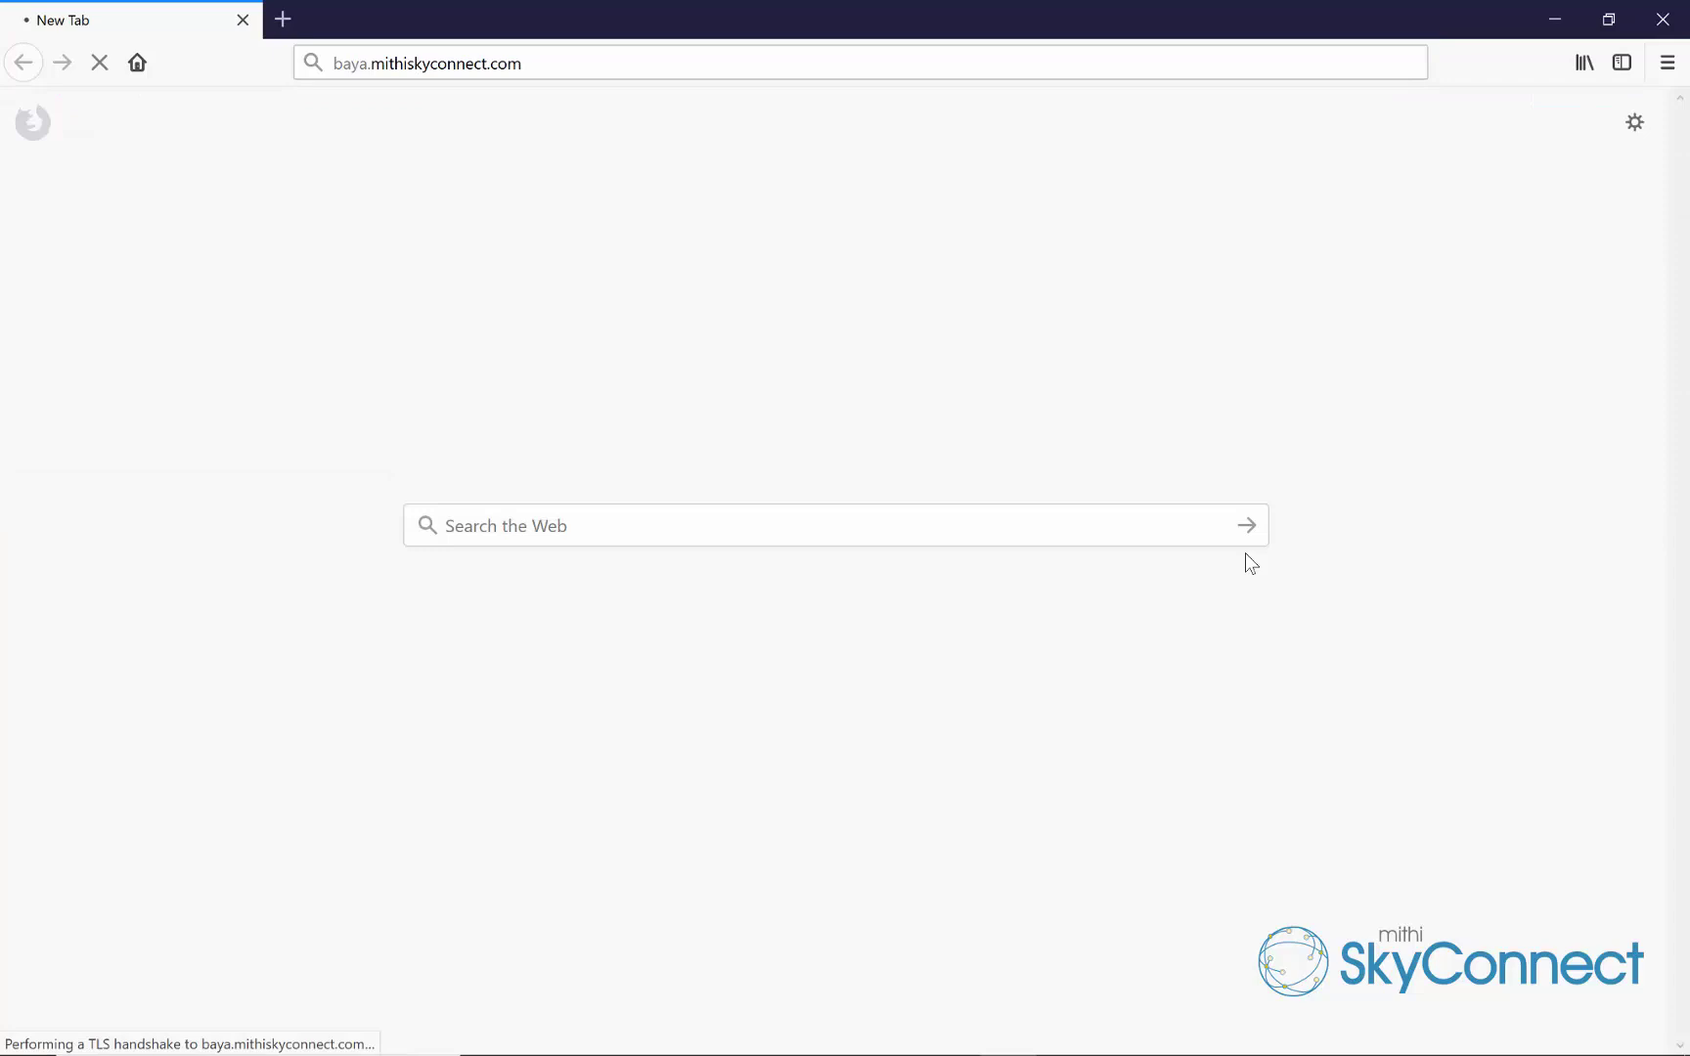
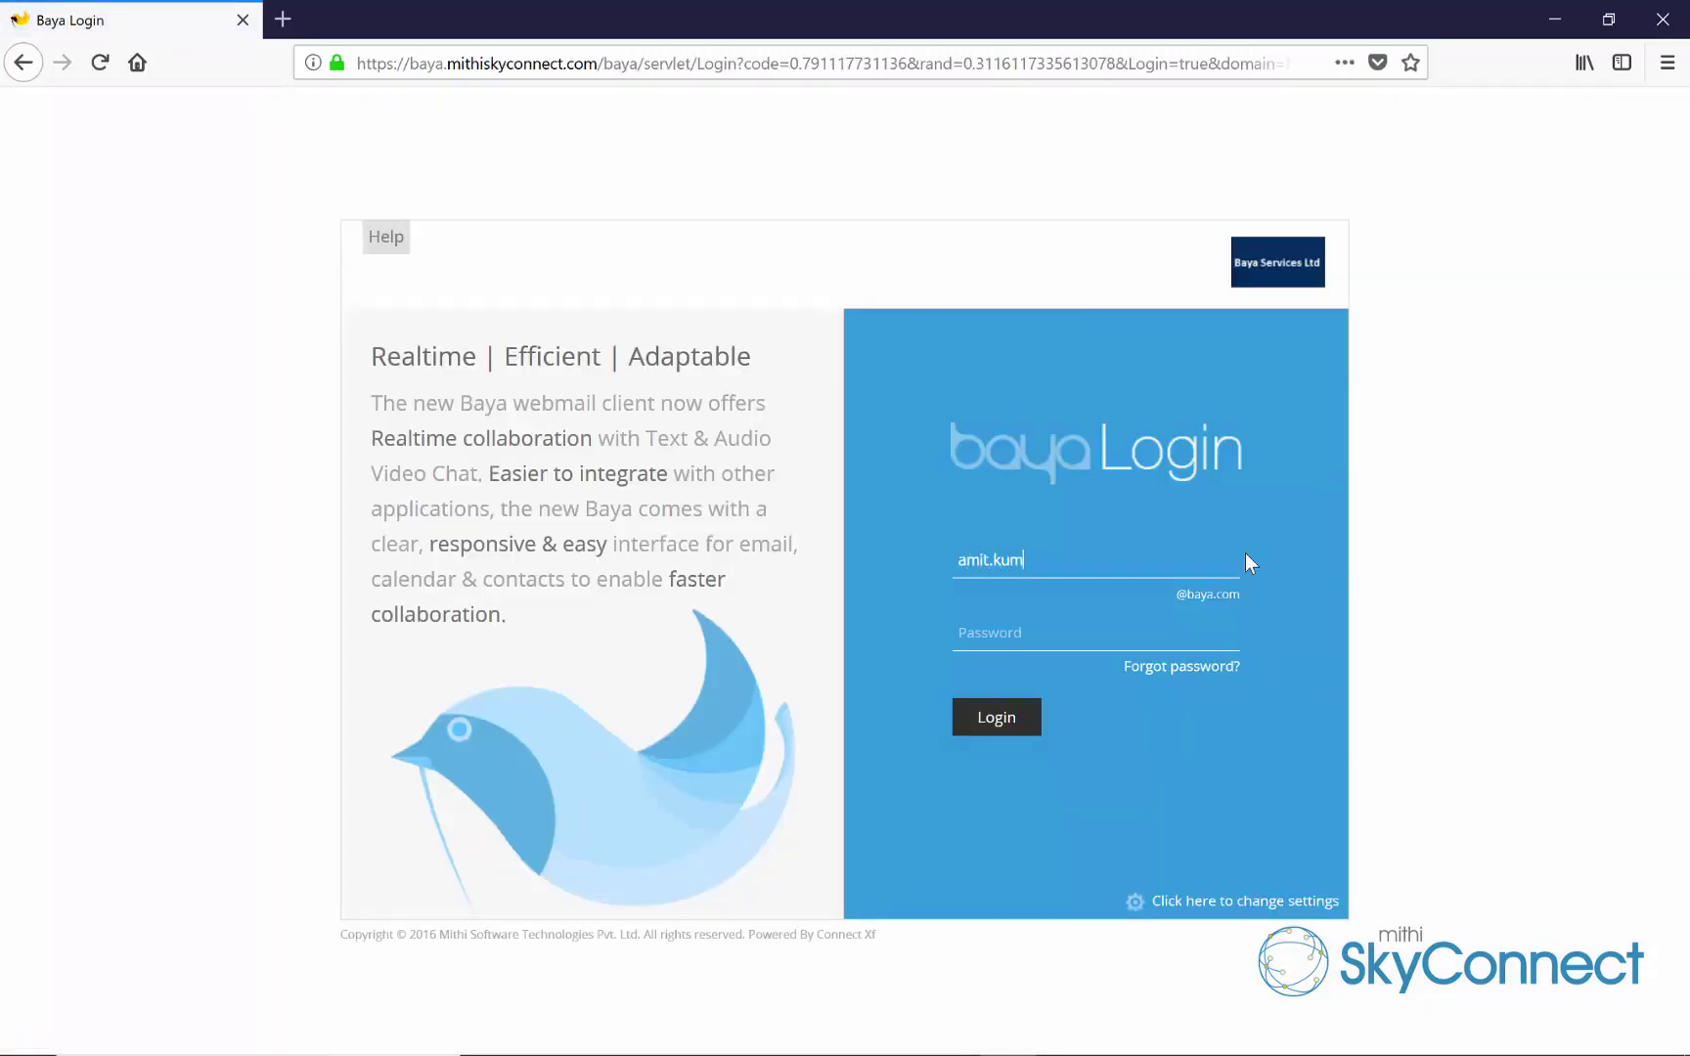
key(Tab)
text(***********)
key(Return)
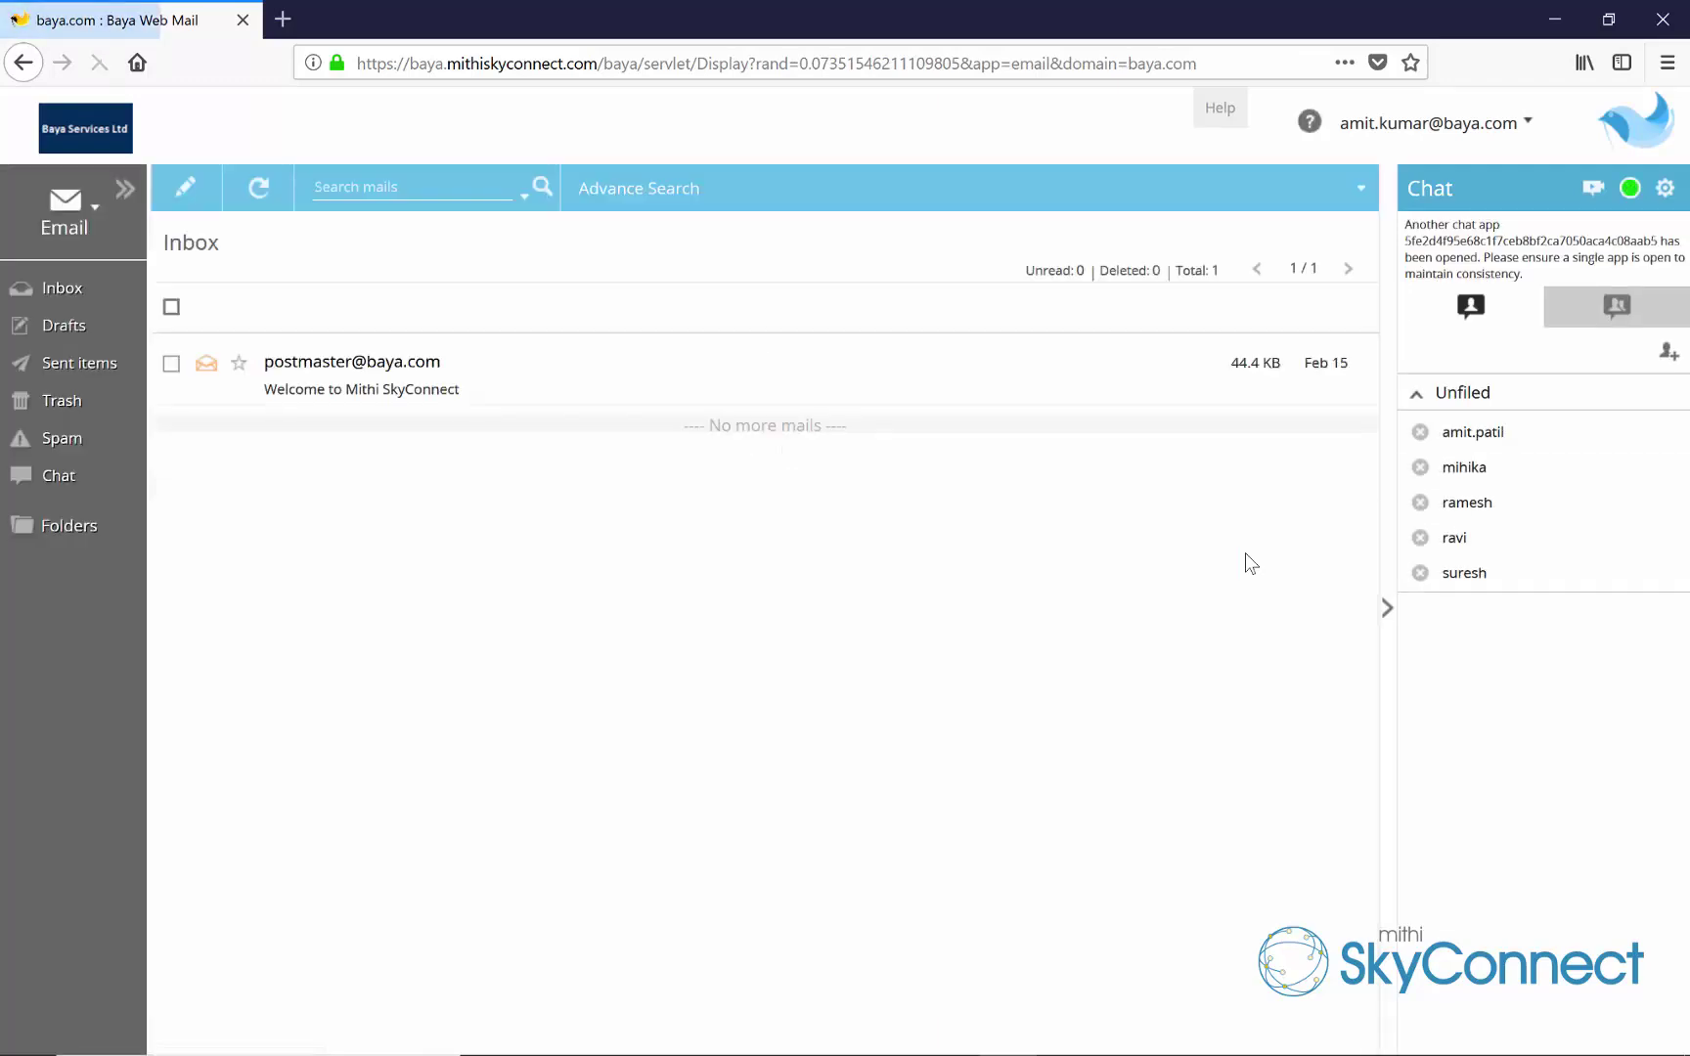
Show the Help > Desktop > Contacts page and select the LDAP server details
click(1311, 124)
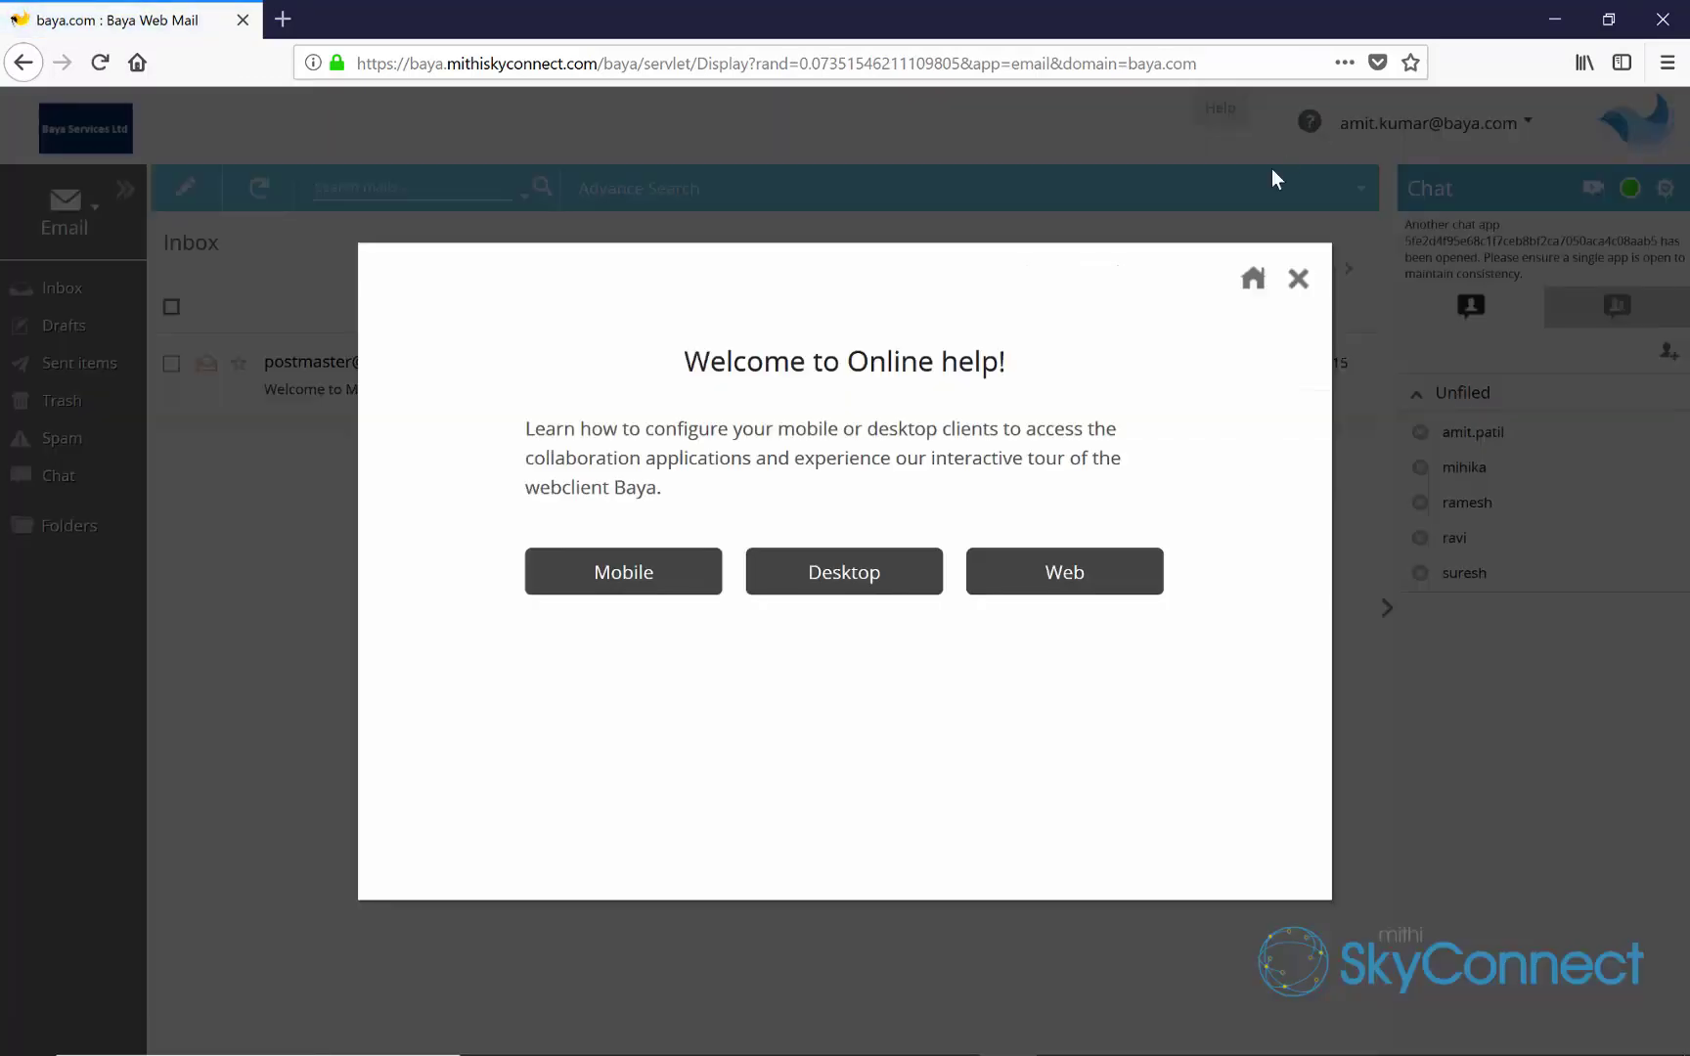
click(903, 601)
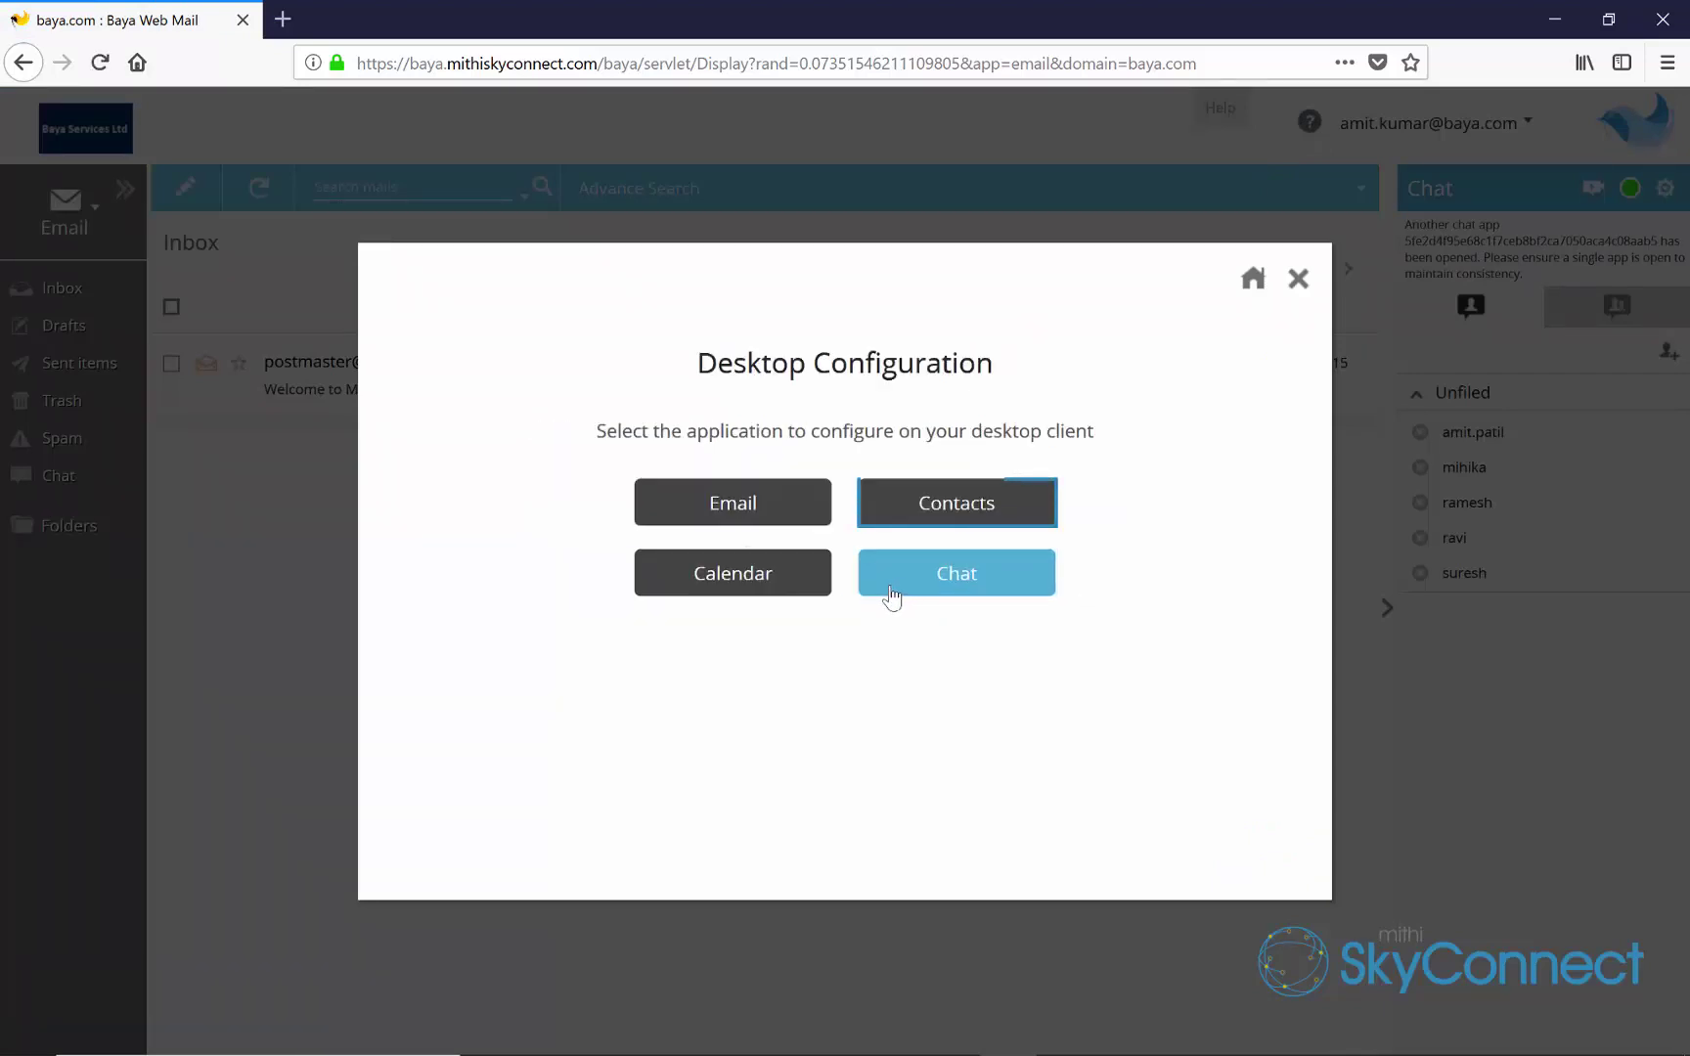
click(904, 526)
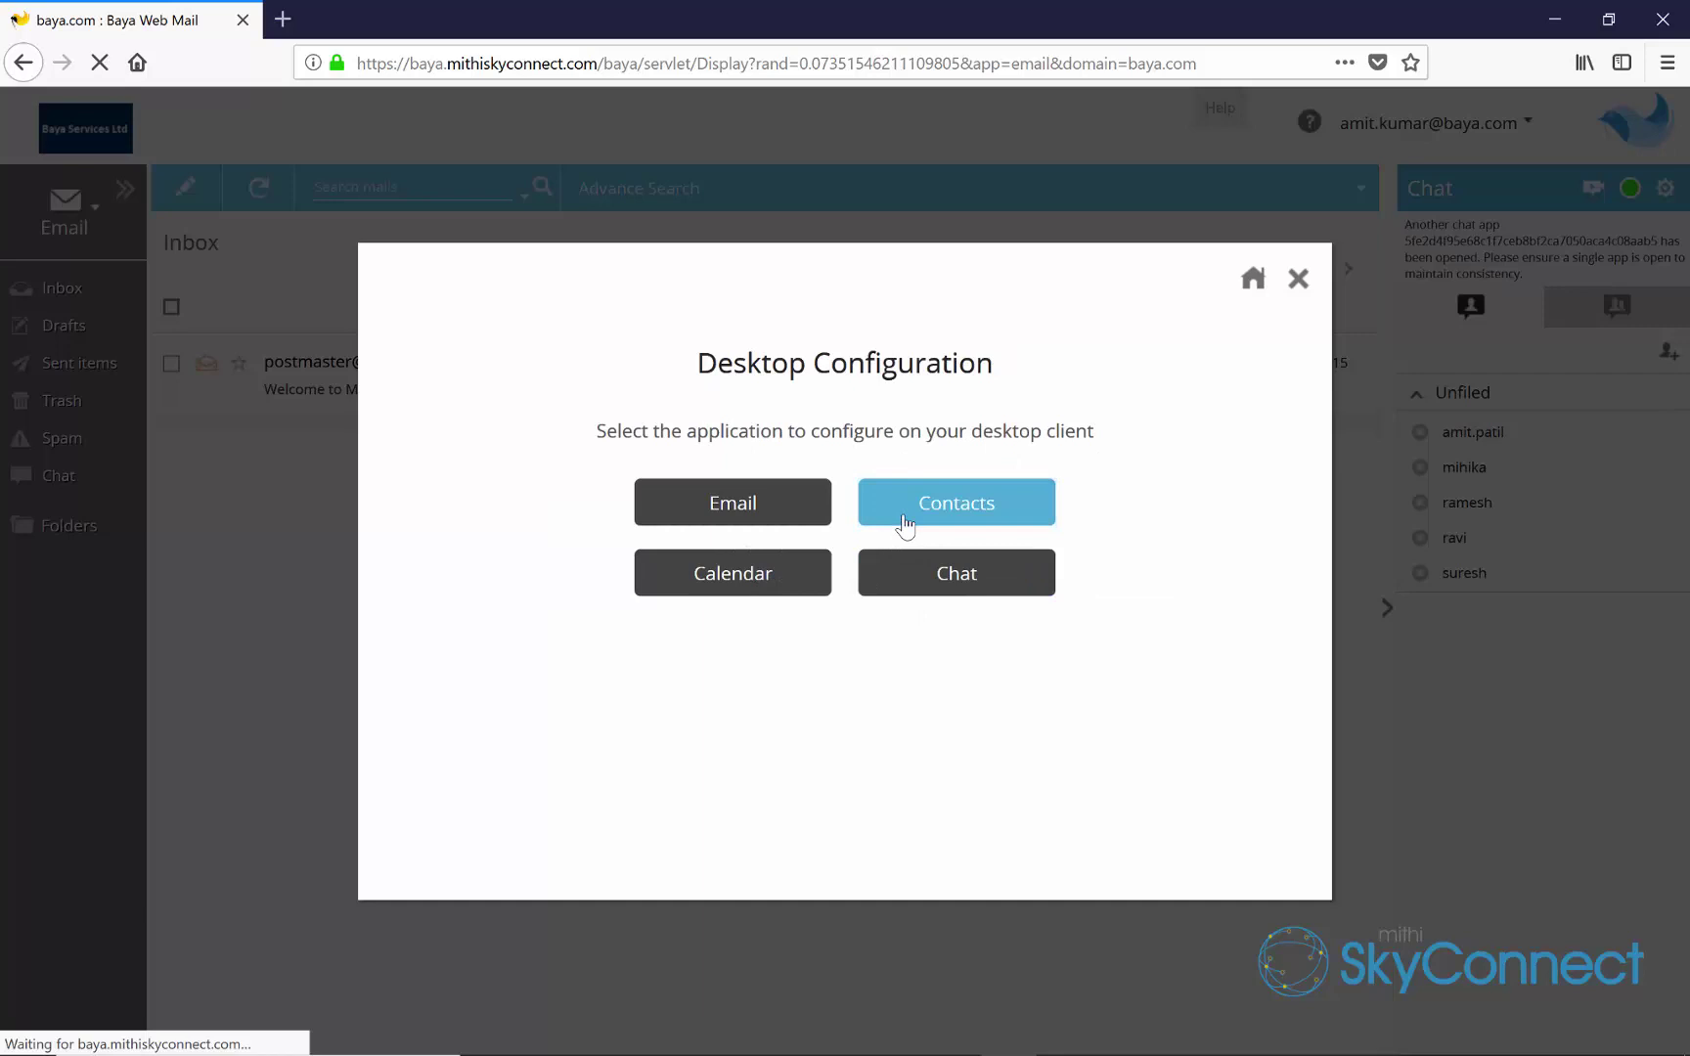
drag(1044, 662, 445, 578)
key(ctrl+c)
Paste the LDAP details into Notepad and open the Thunderbird LDAP setup guide
key(super)
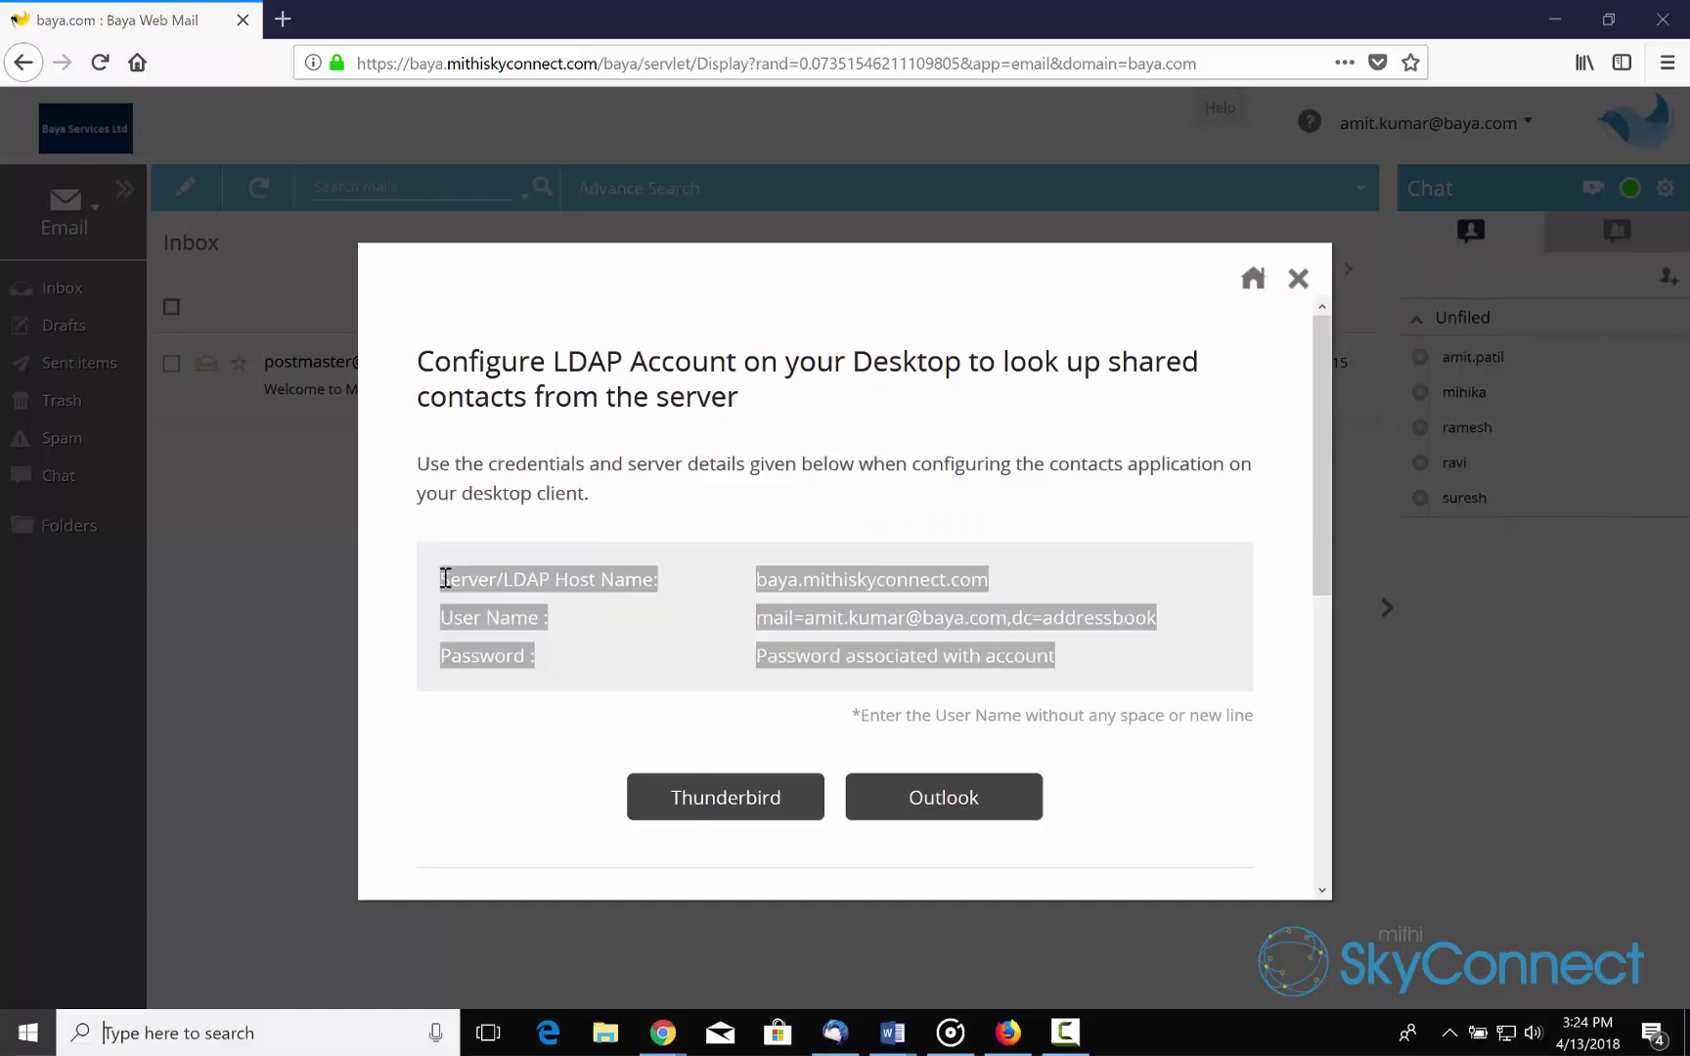
text(notepad)
key(Return)
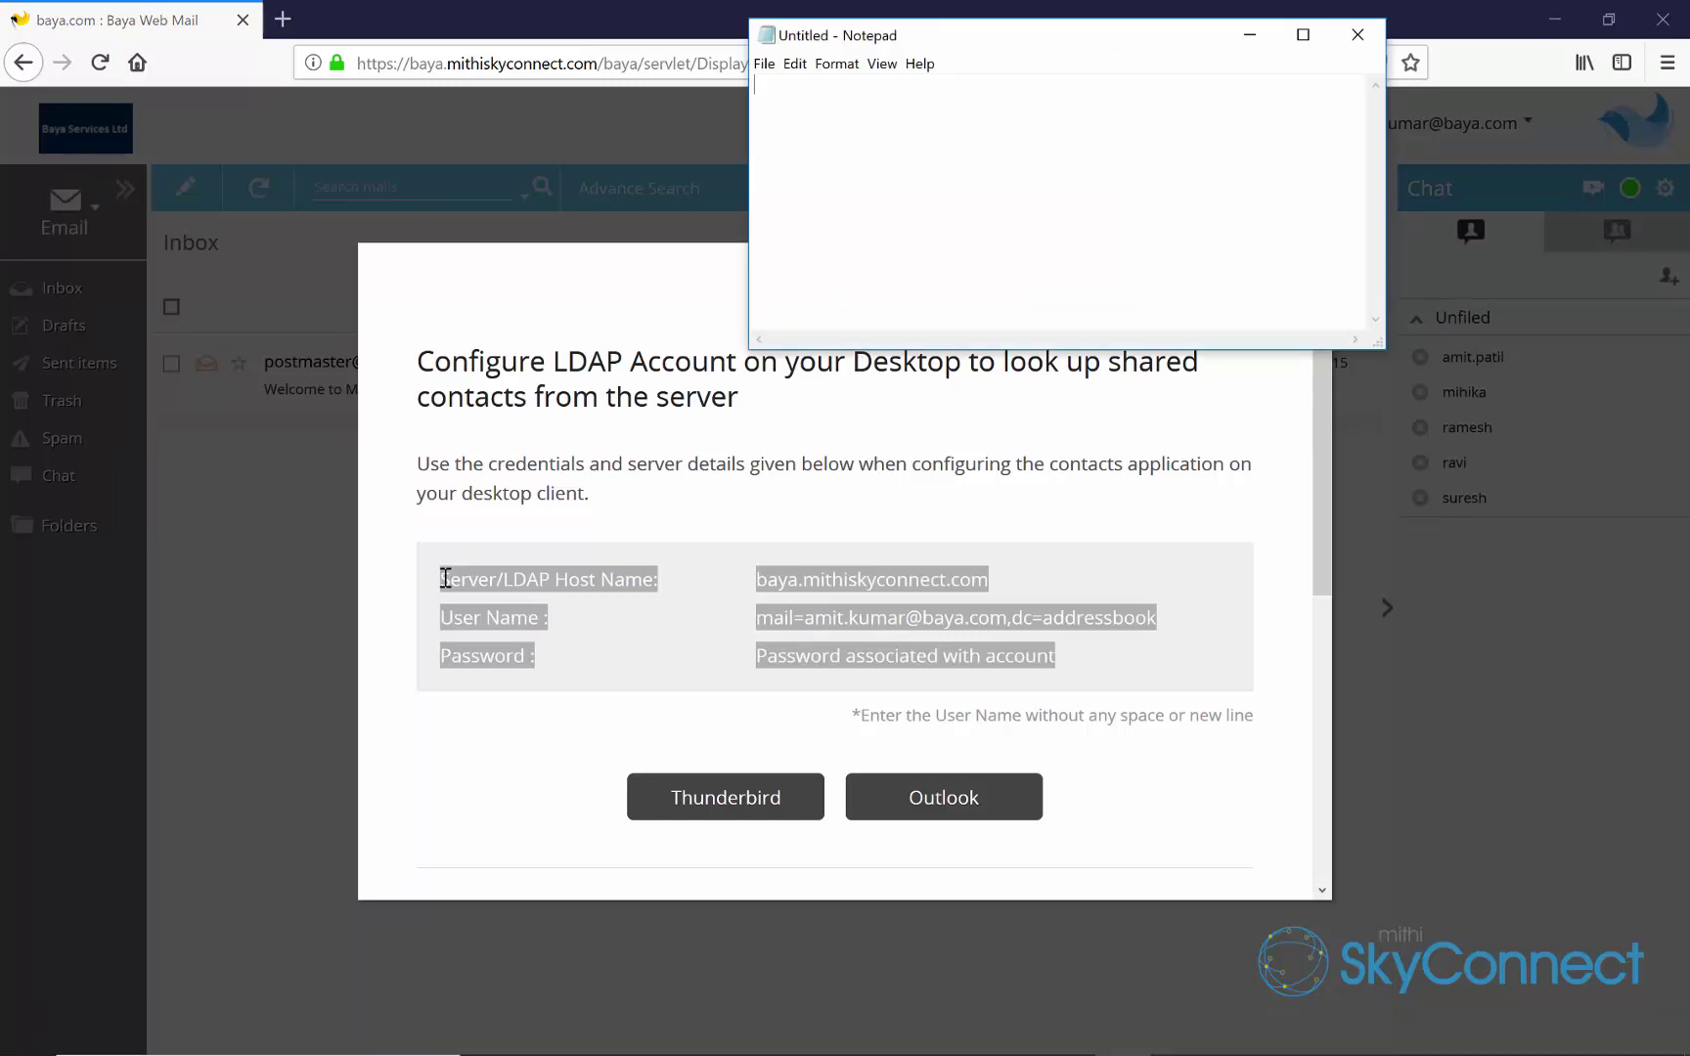
key(ctrl+v)
click(768, 804)
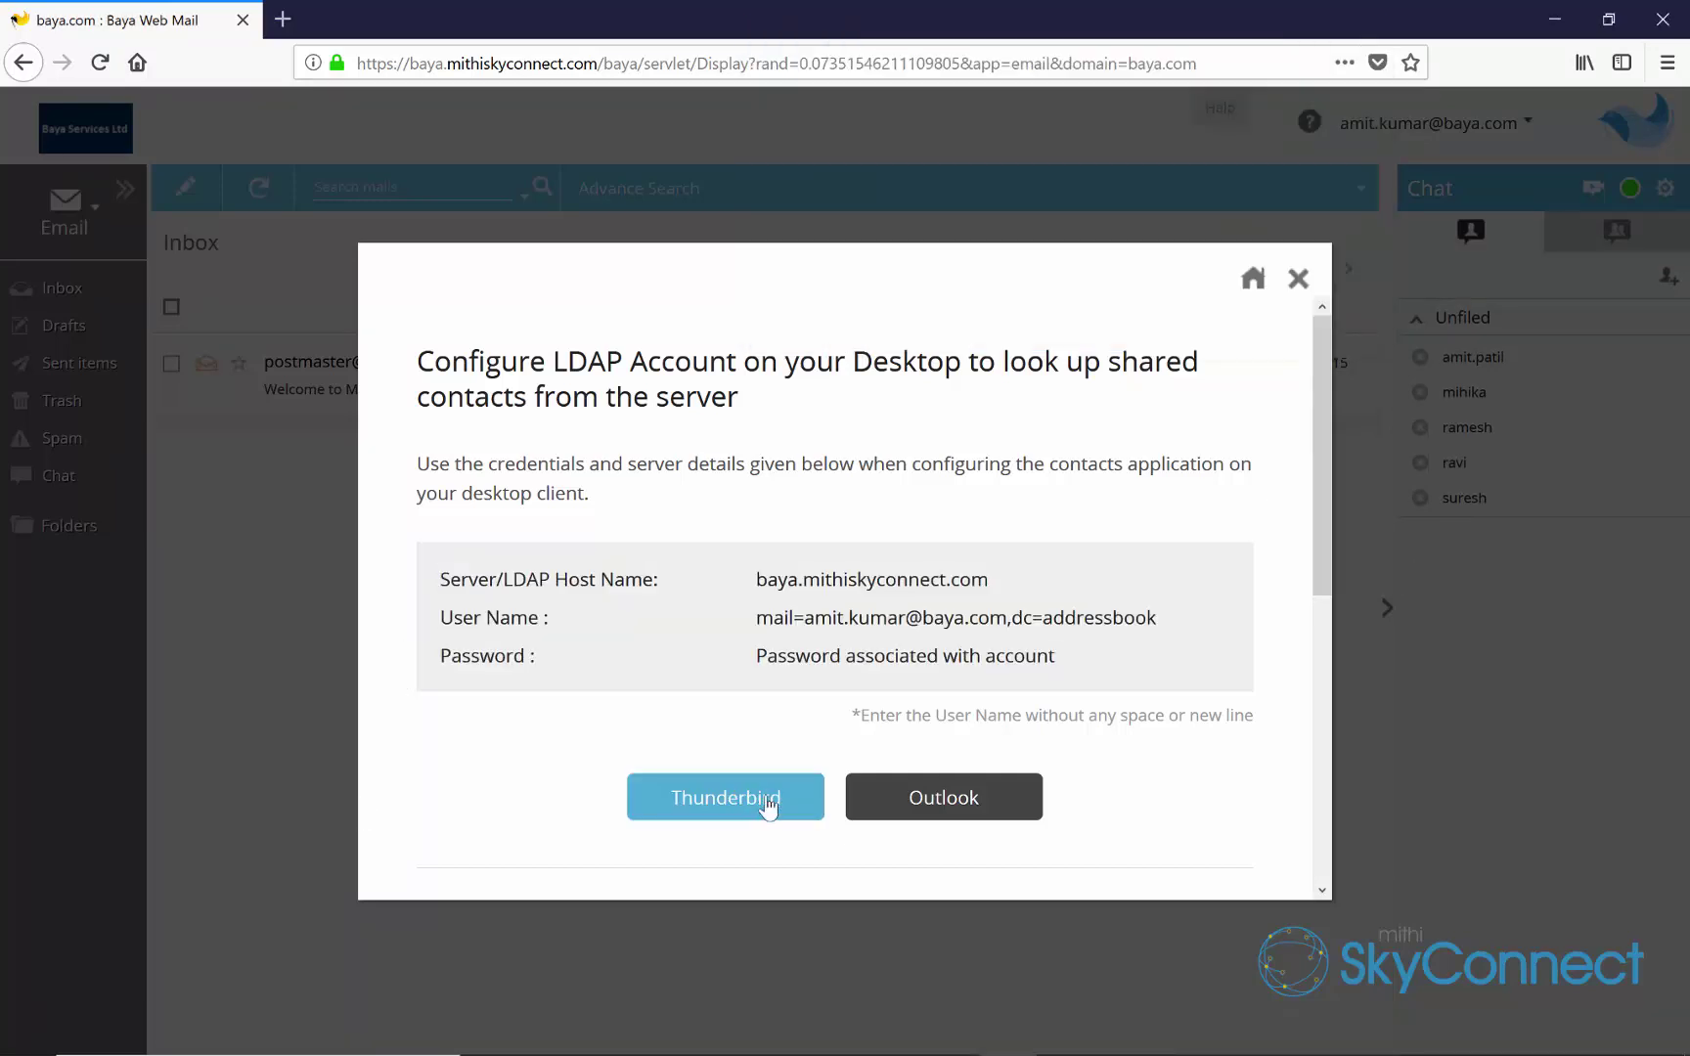
click(768, 804)
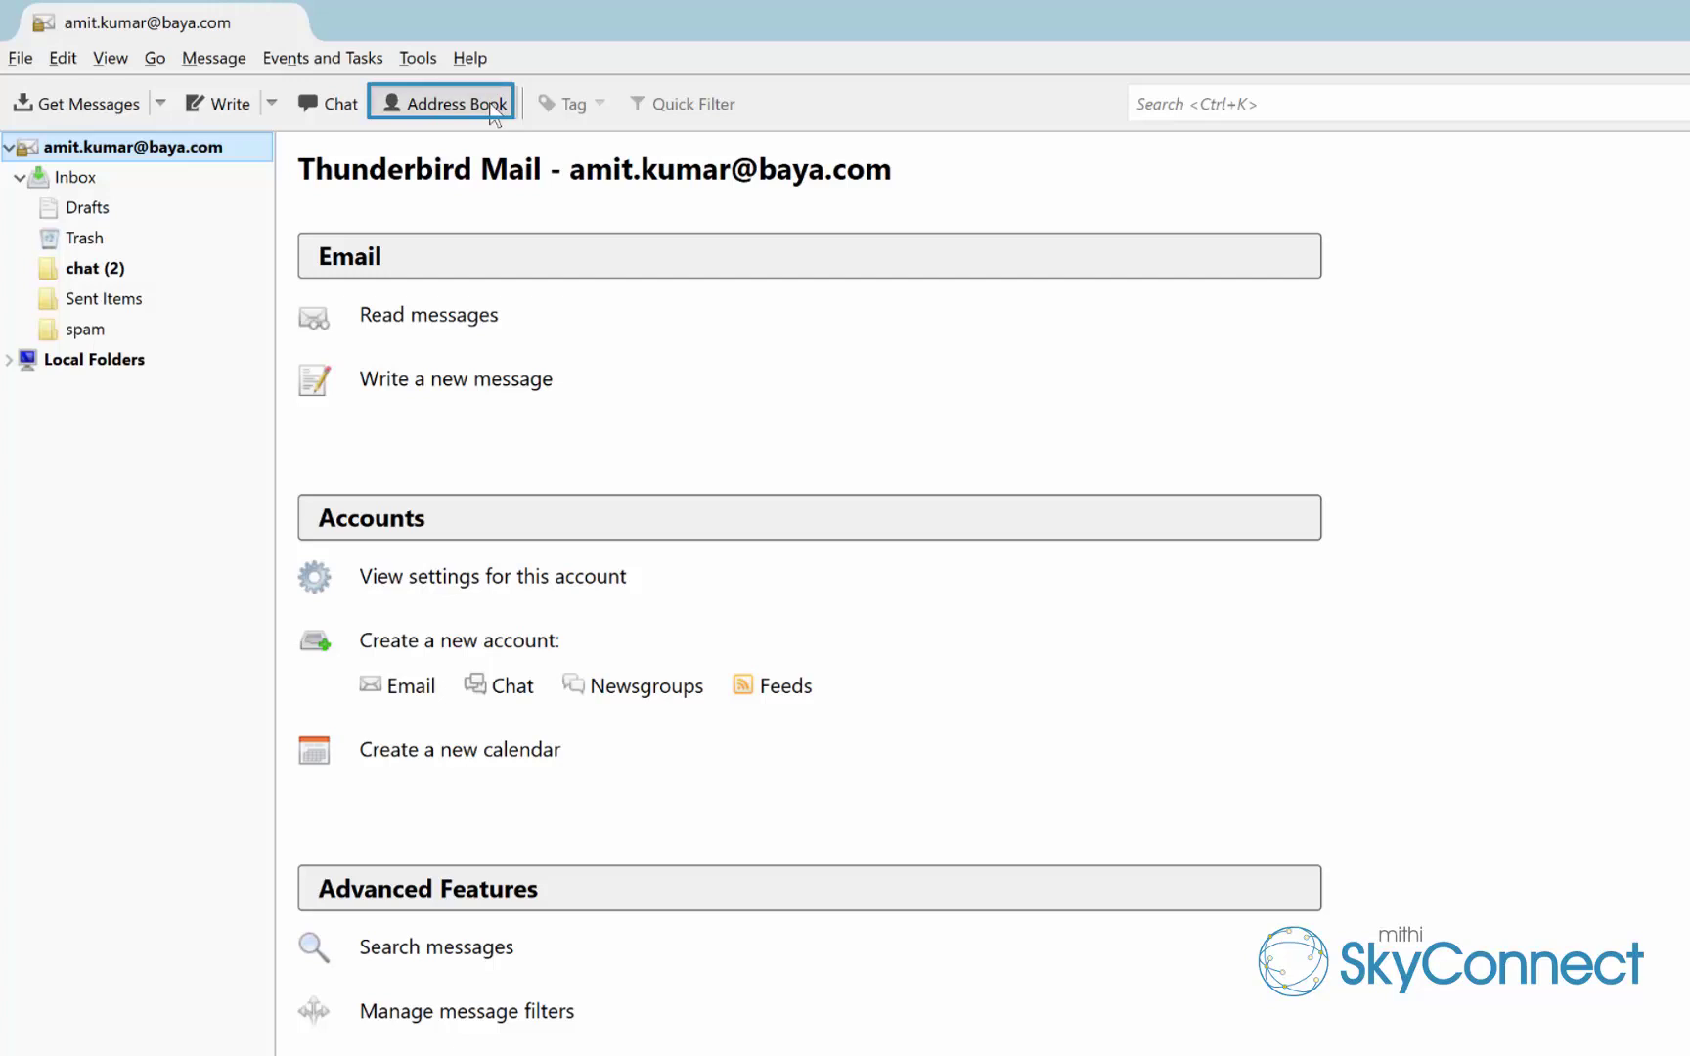
Open Thunderbird's Address Book window and its File > New menu
click(450, 103)
click(21, 53)
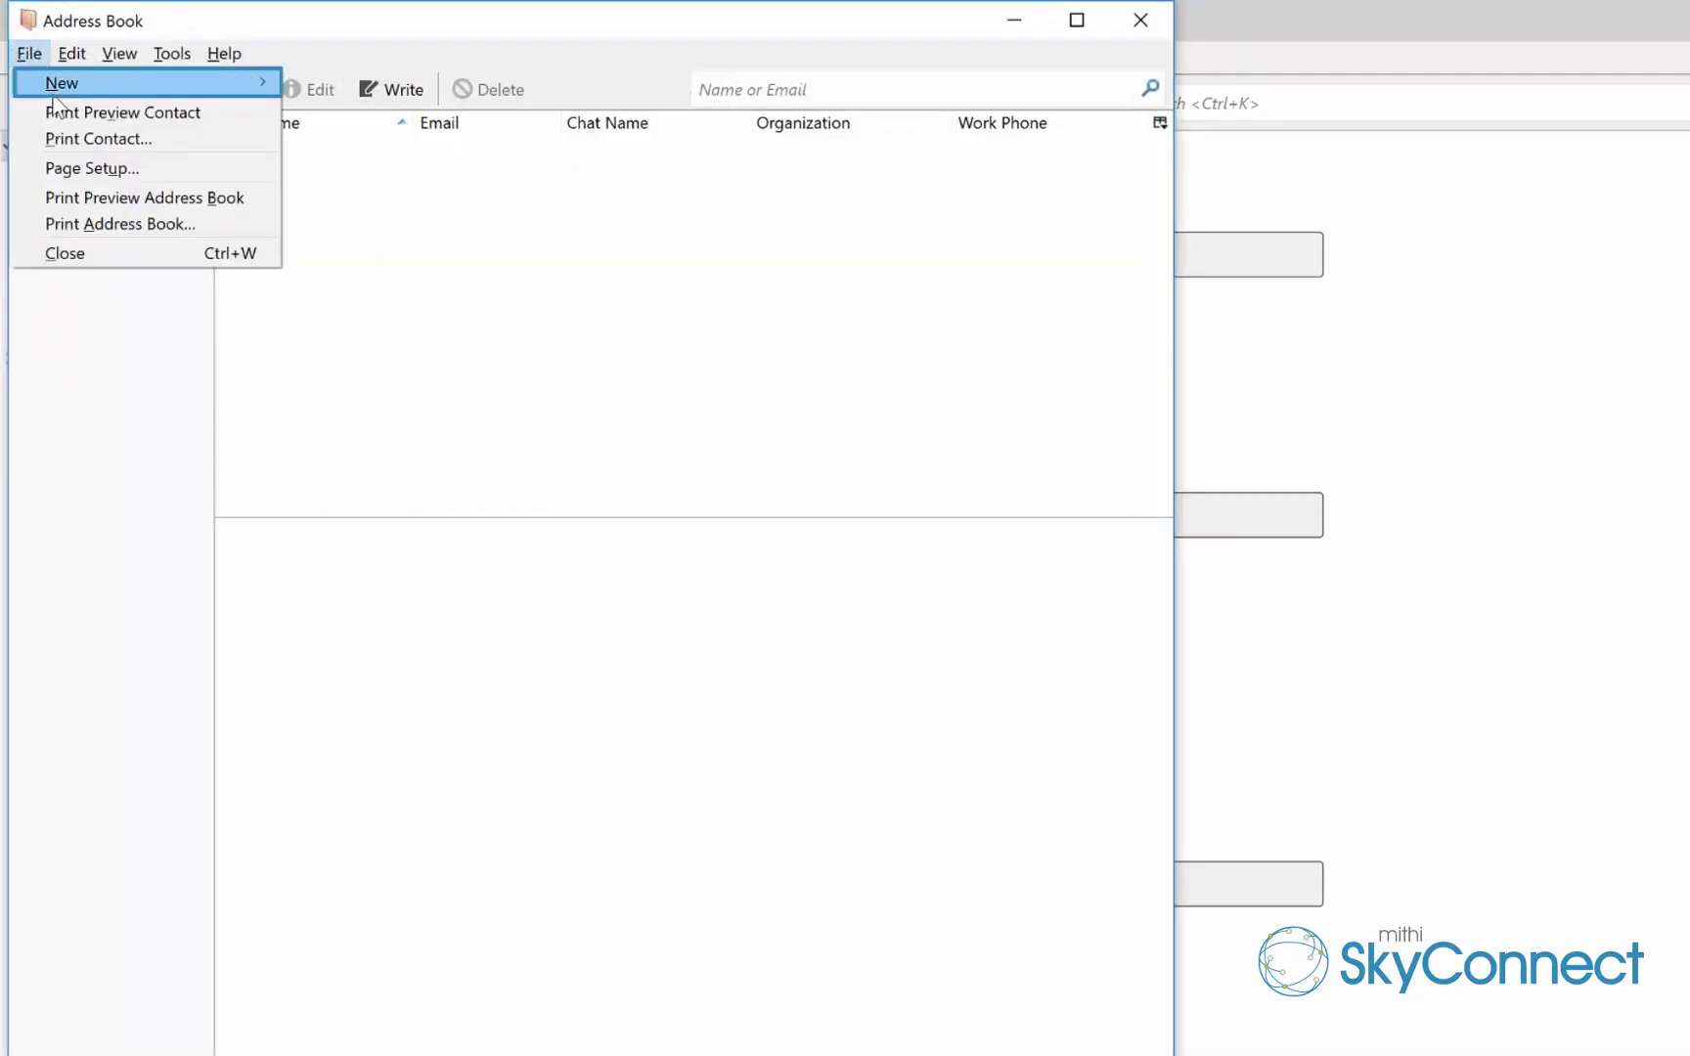
mouse_move(146, 83)
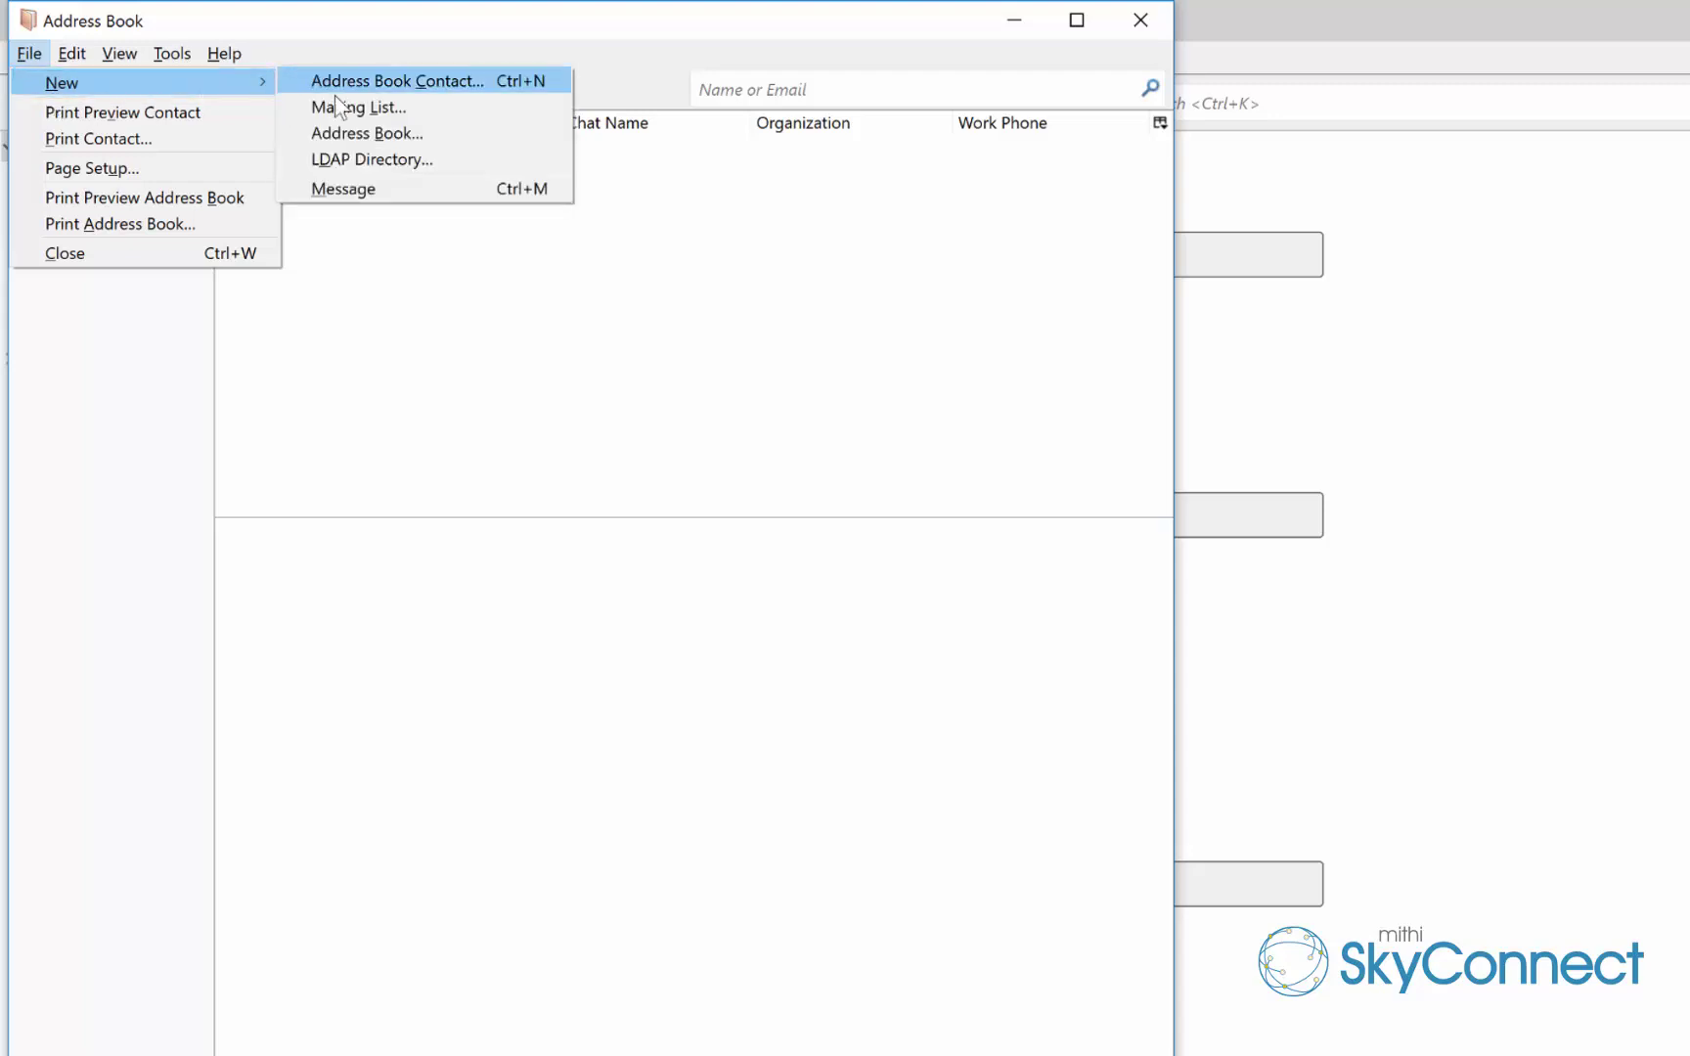
Create a new LDAP directory named 'Amit contacts' with hostname baya.mithiskyconnect.com
click(511, 161)
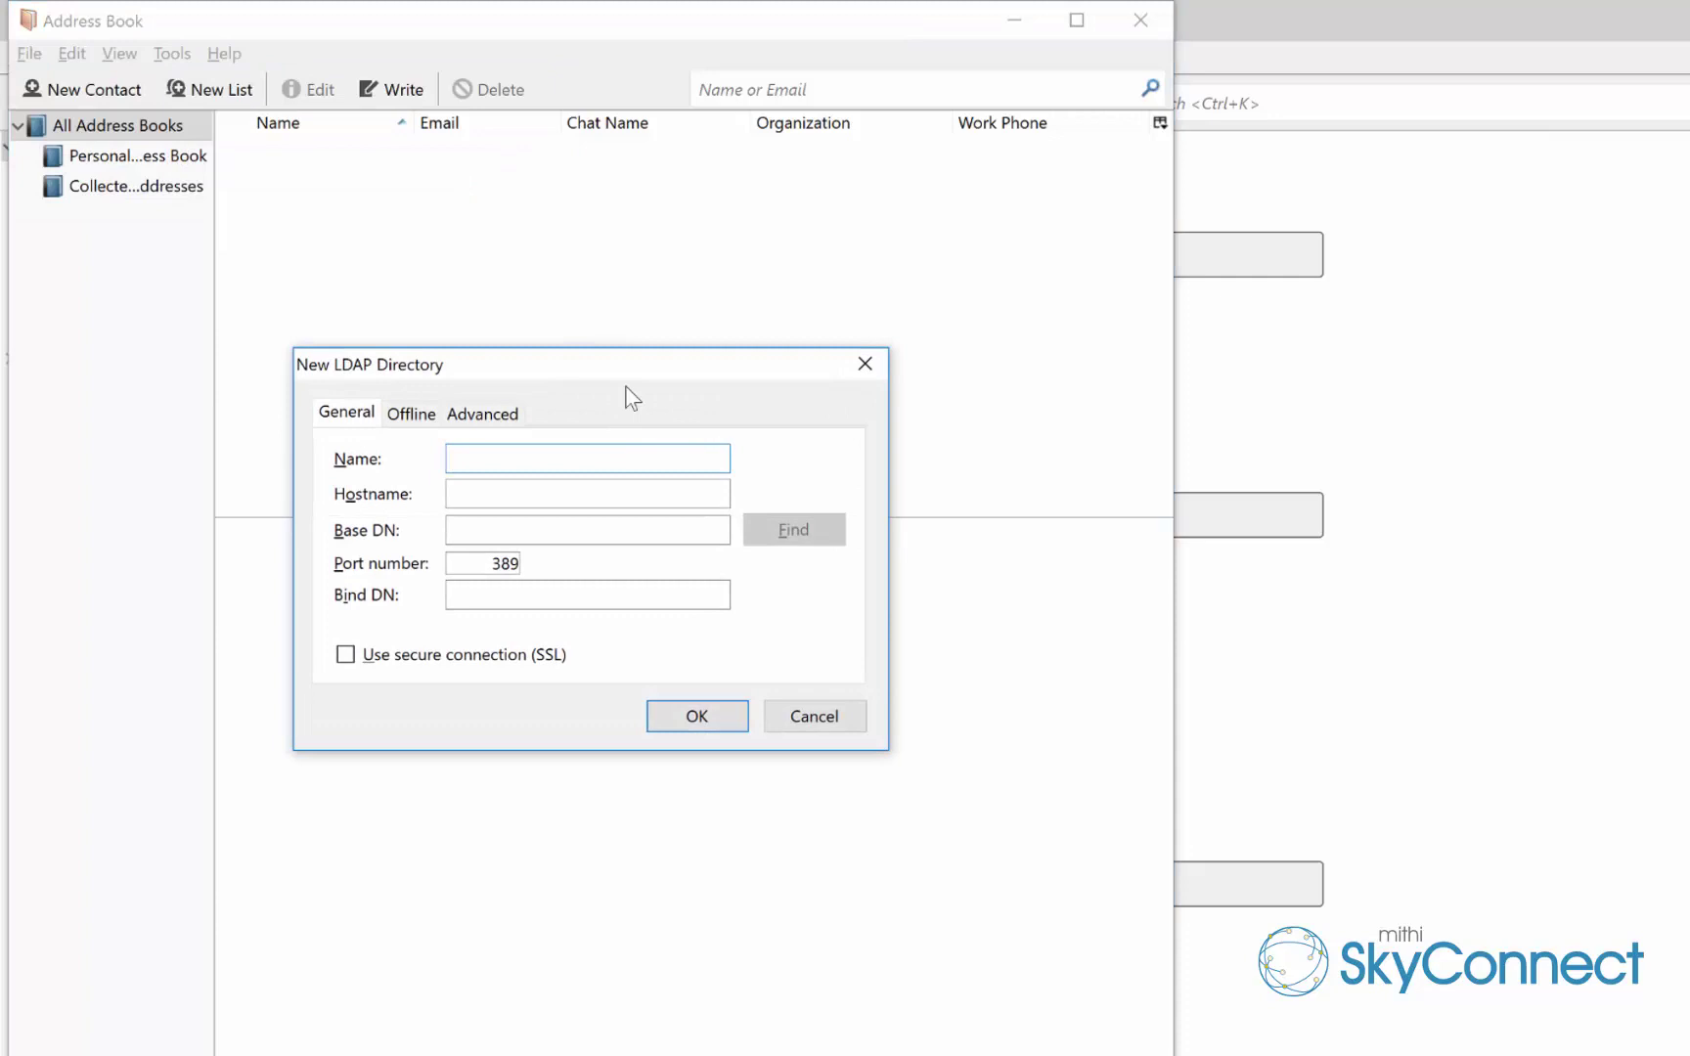
drag(646, 358, 884, 317)
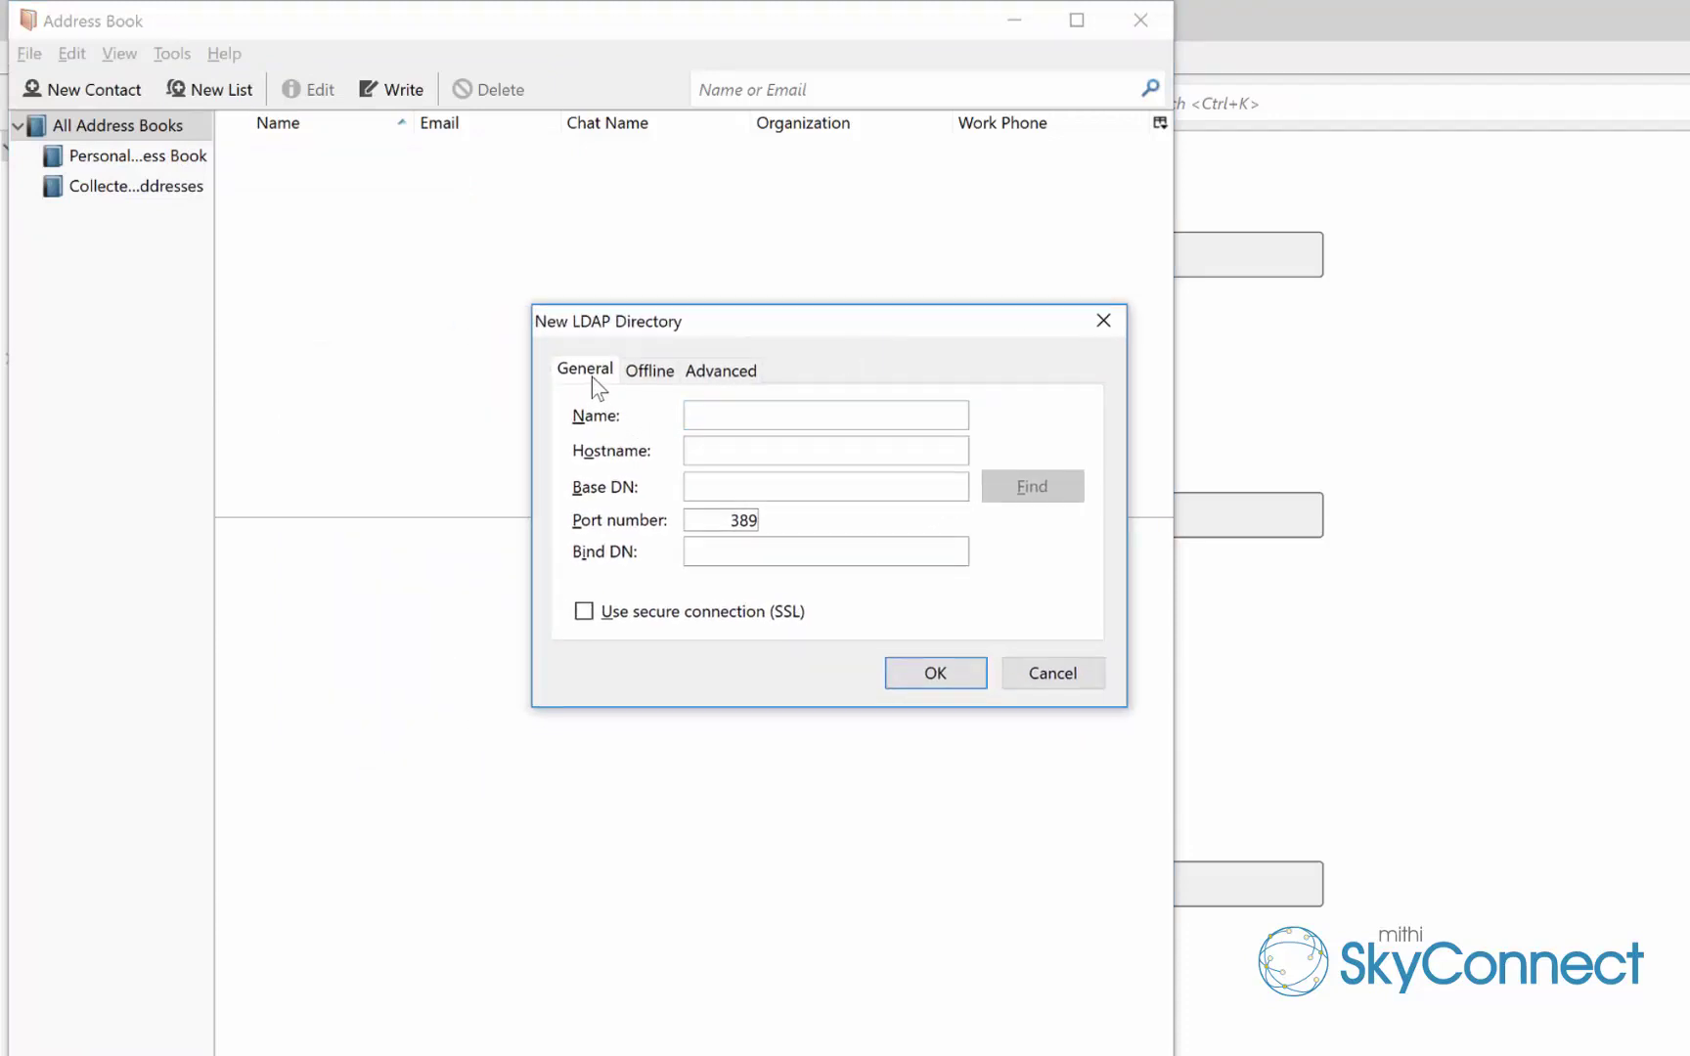
click(745, 416)
text(Amit contacts)
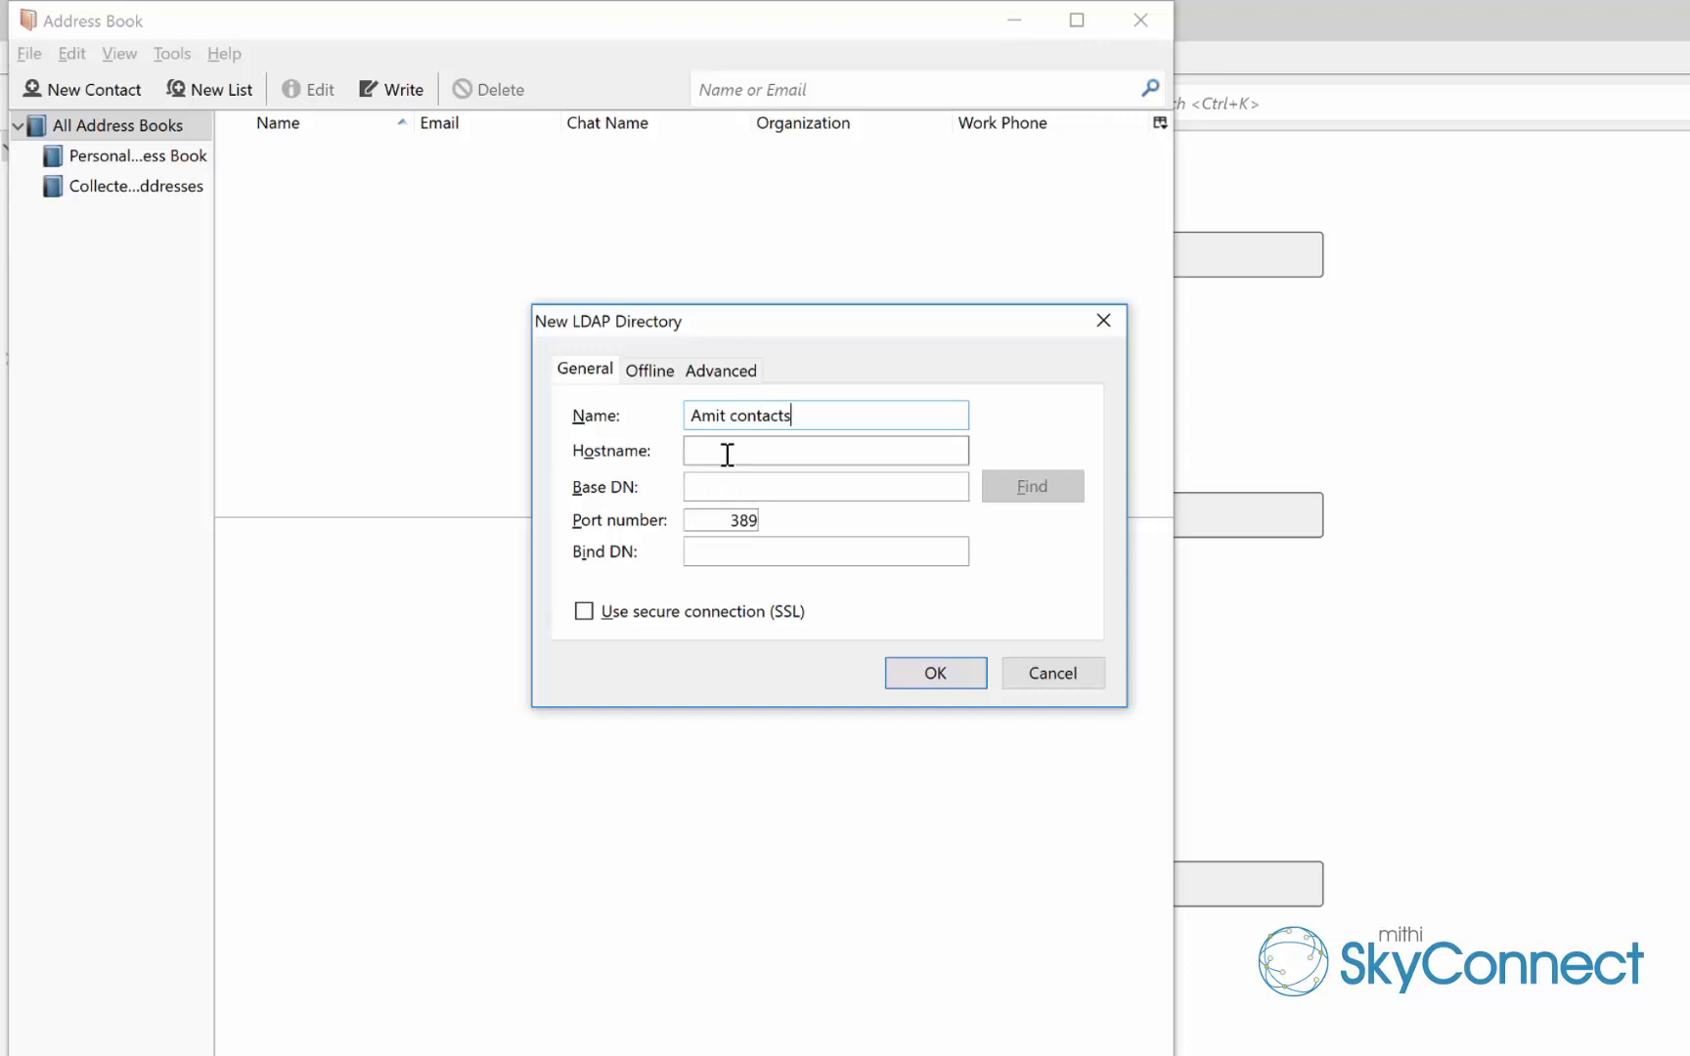
click(725, 452)
text(baya.mithiskycon)
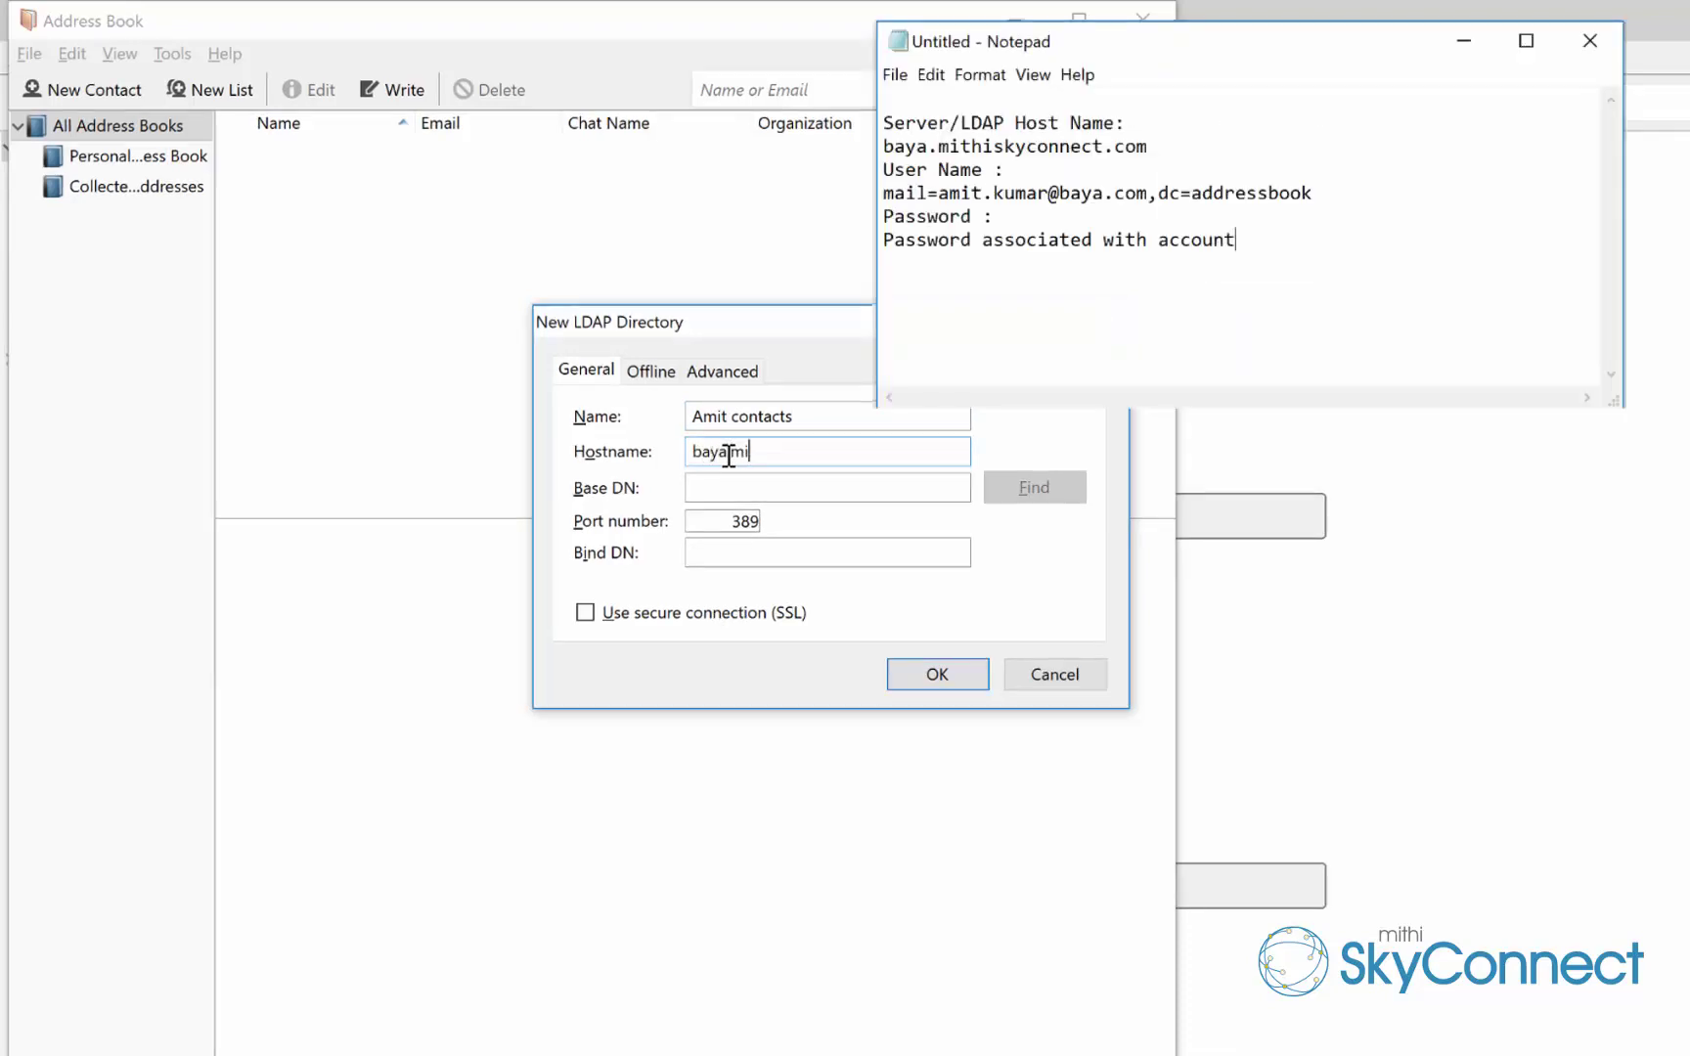
text(nect.com)
Copy dc=addressbook from the Notepad notes and paste it as the Base DN
key(Tab)
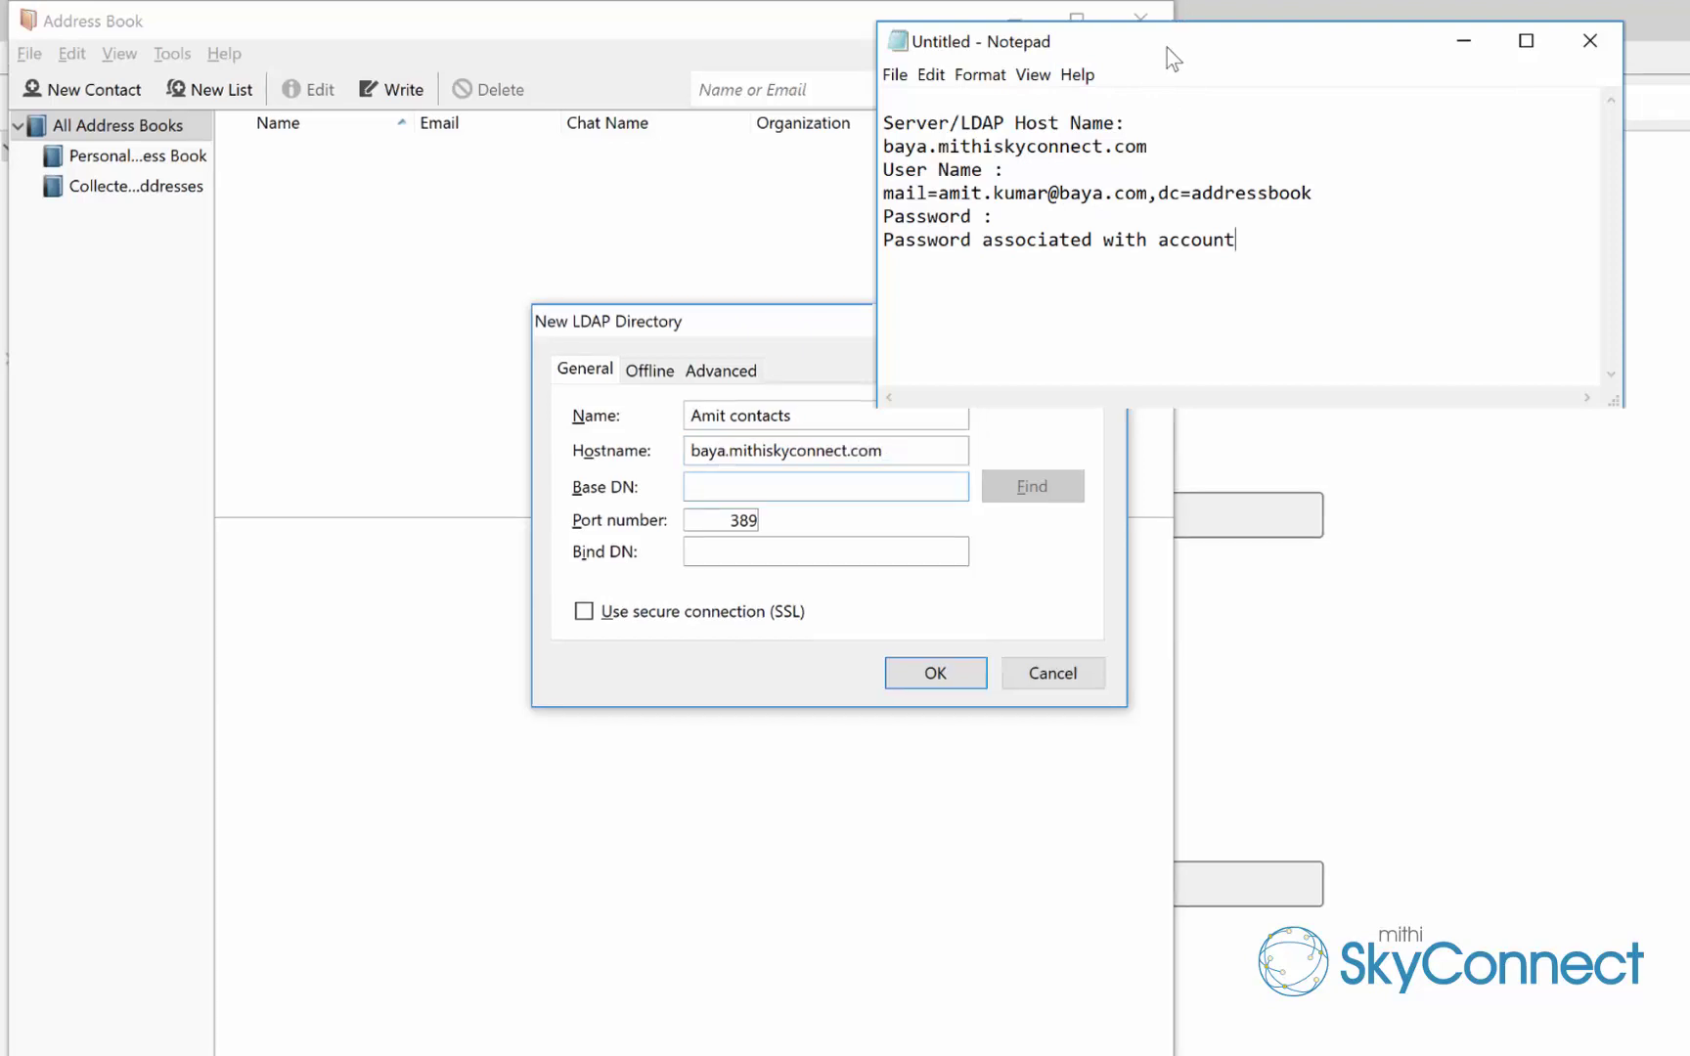
click(1167, 48)
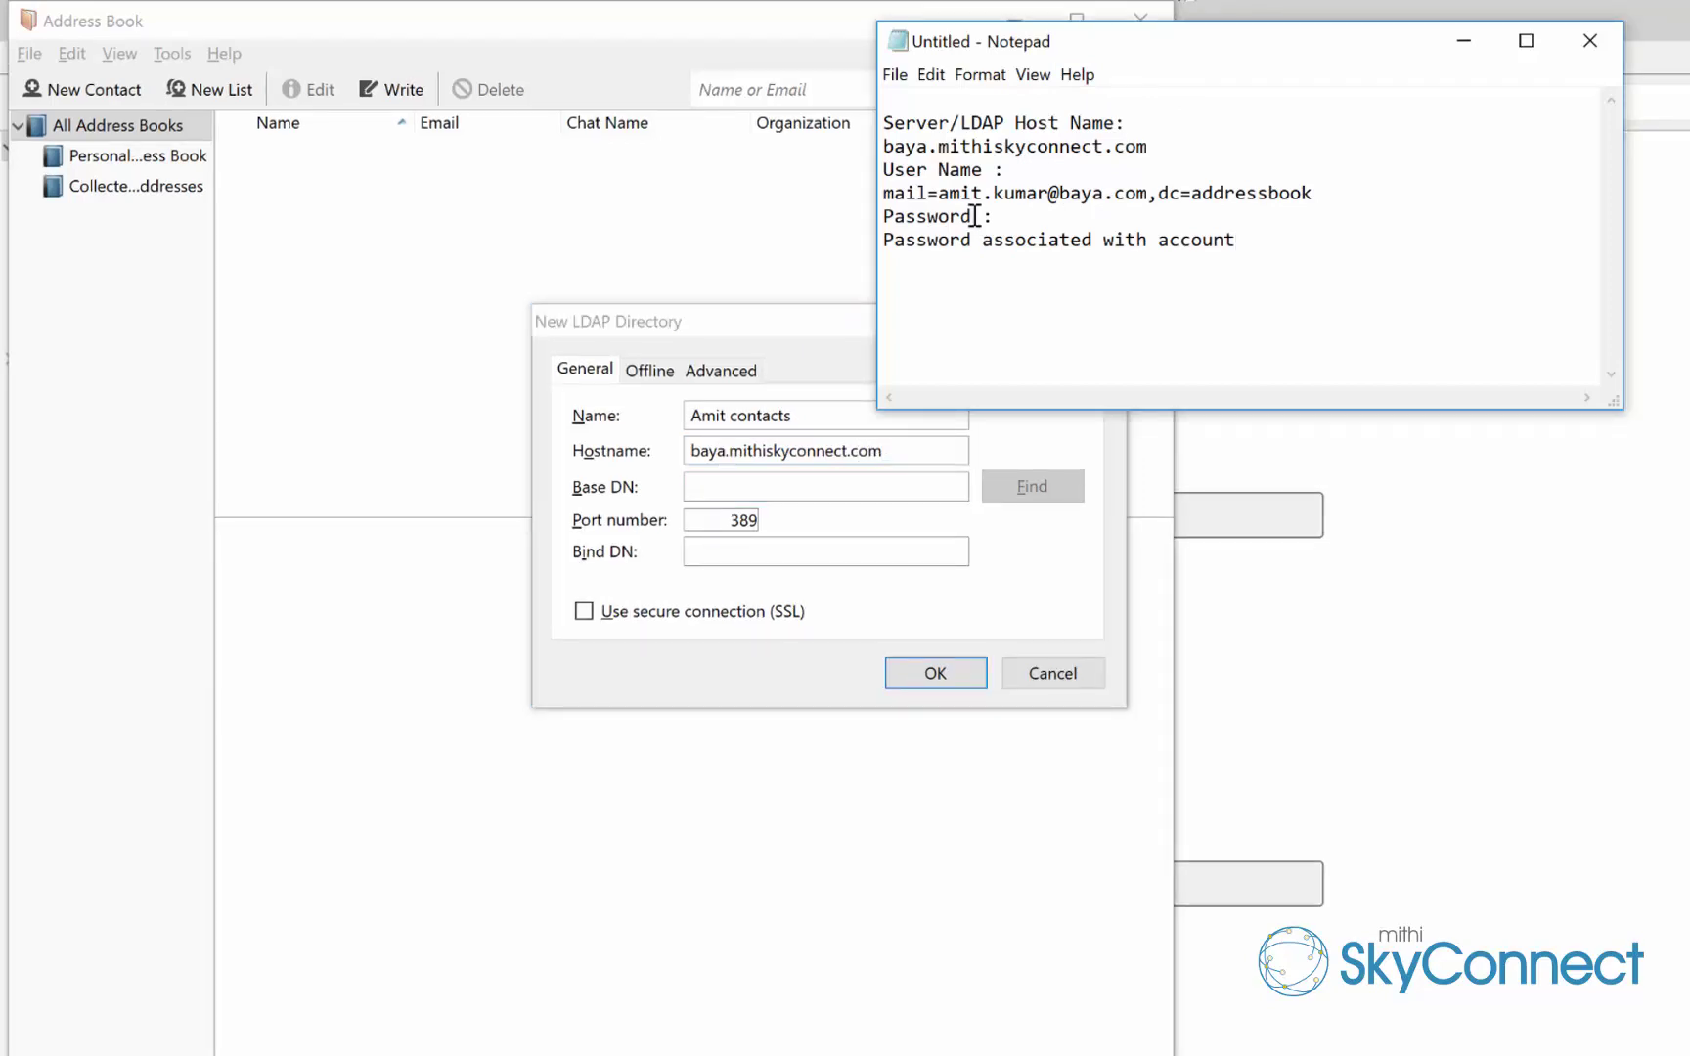
drag(1154, 64, 1472, 125)
drag(1641, 256, 1479, 253)
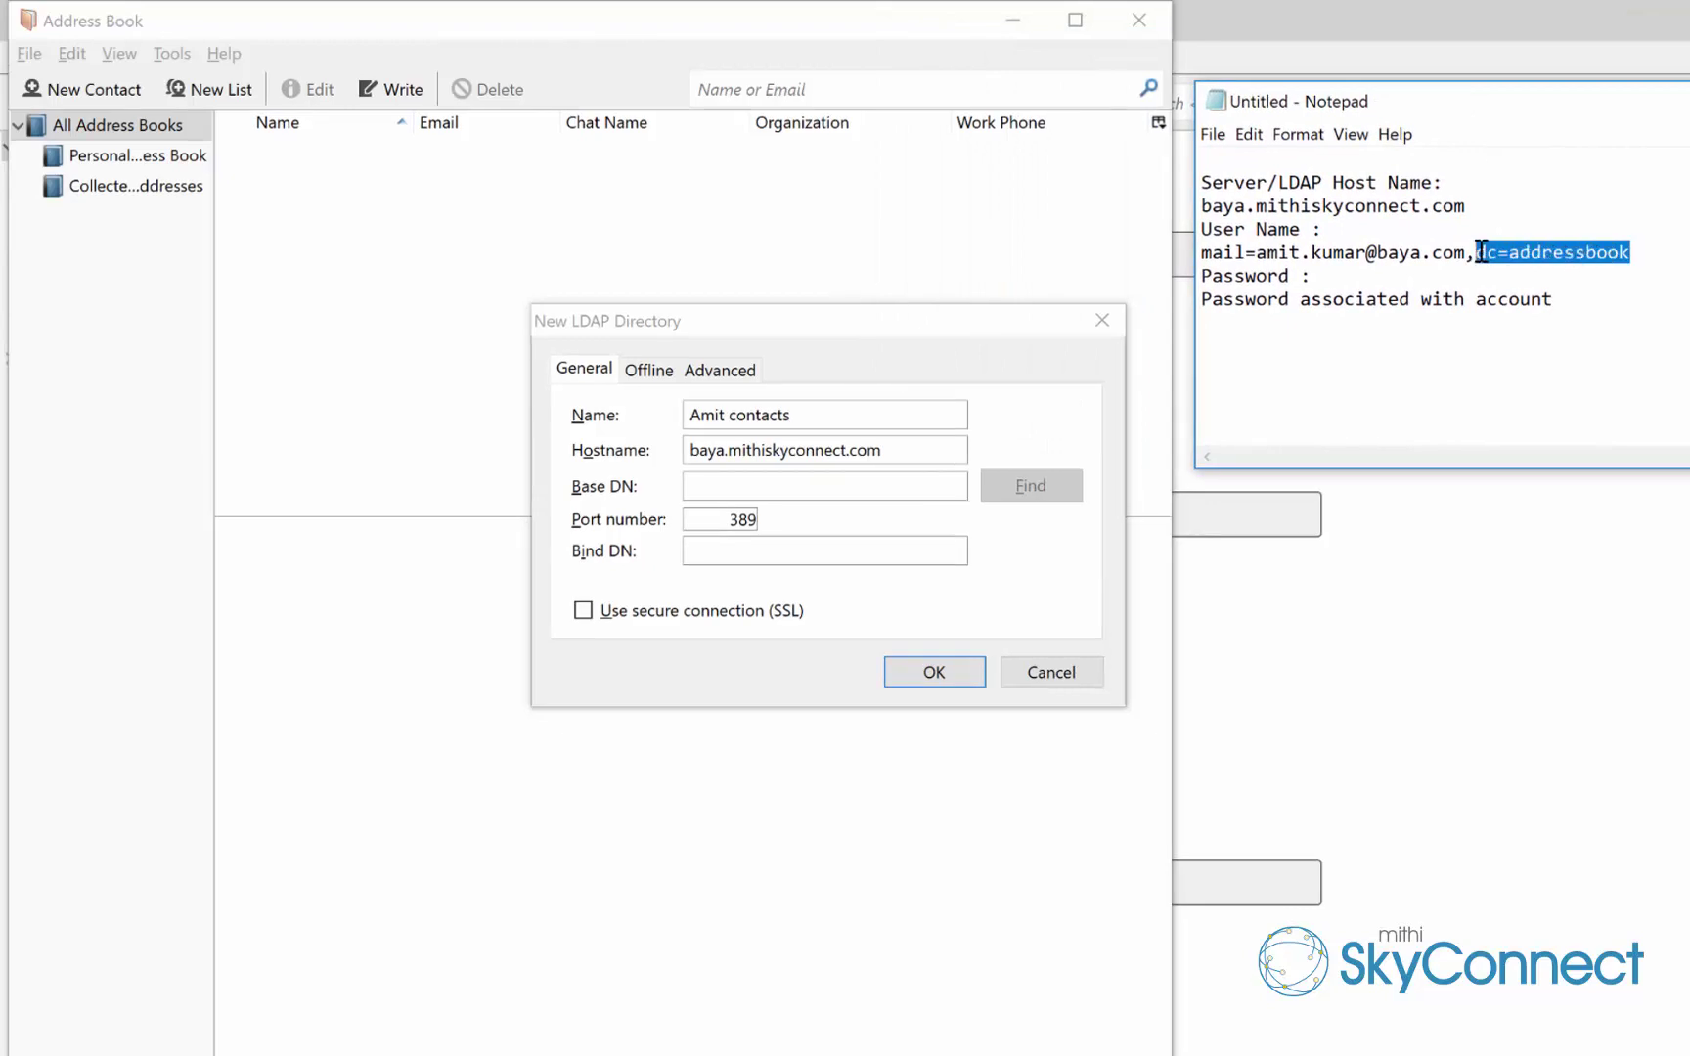
key(ctrl+c)
click(728, 487)
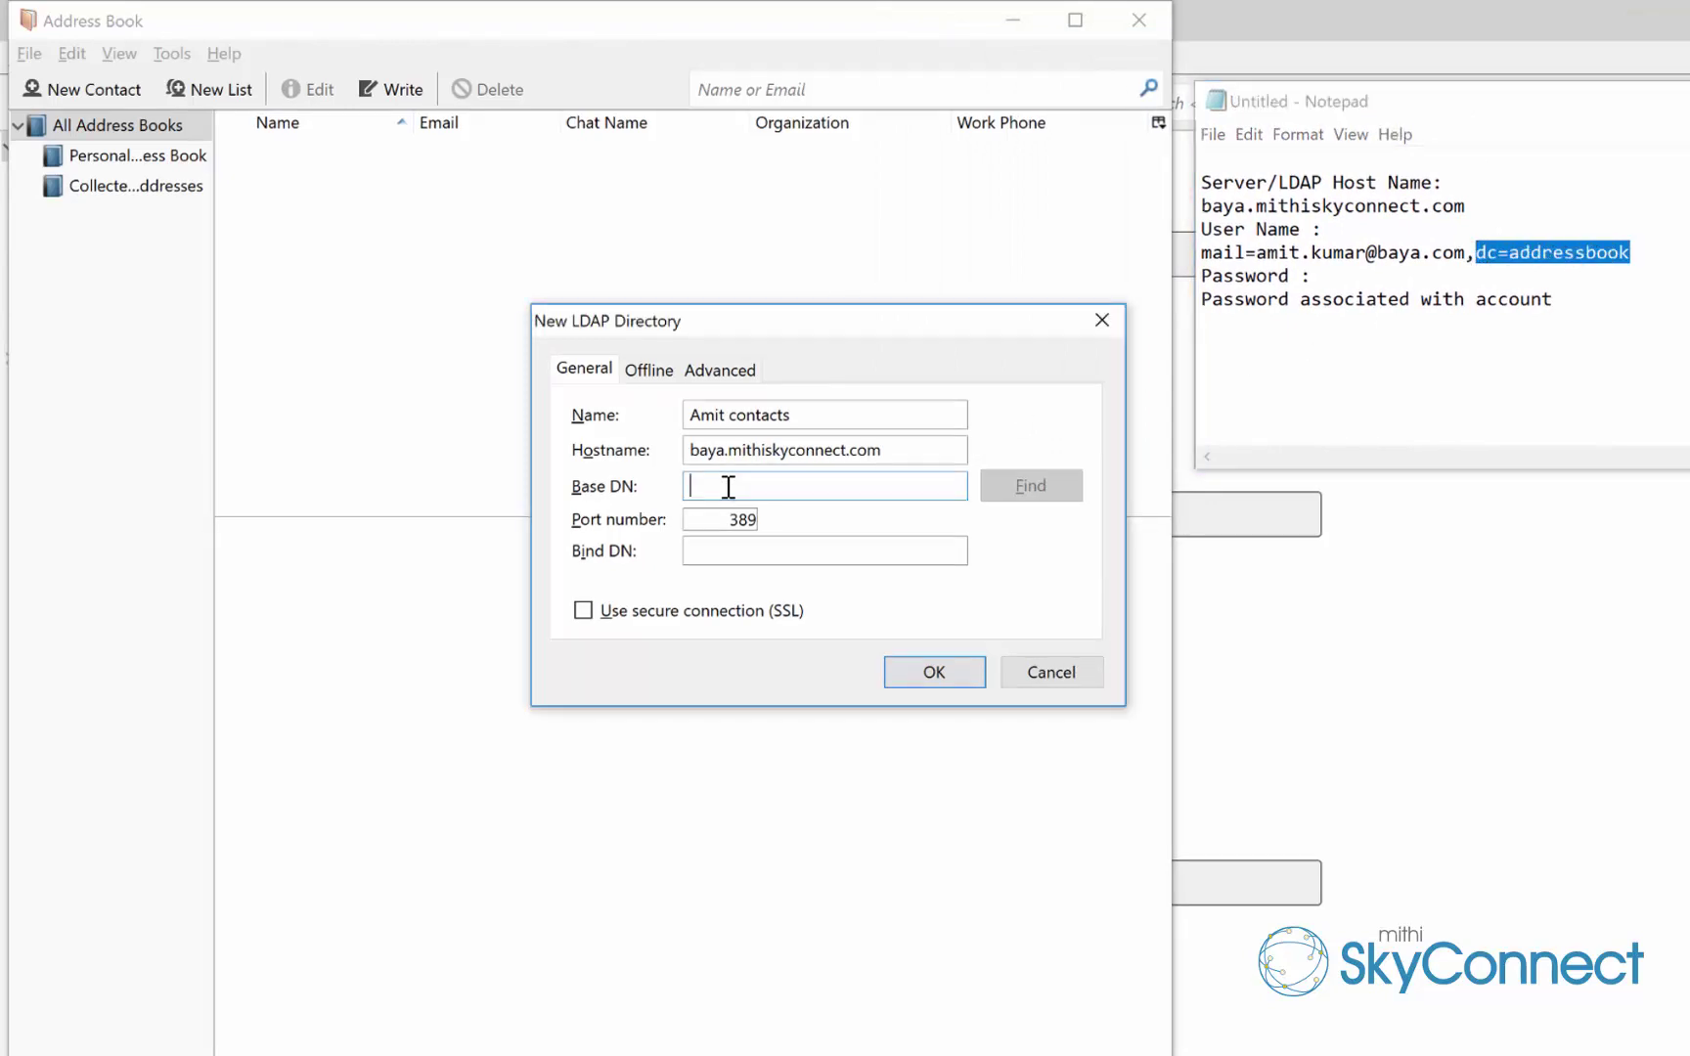
key(ctrl+v)
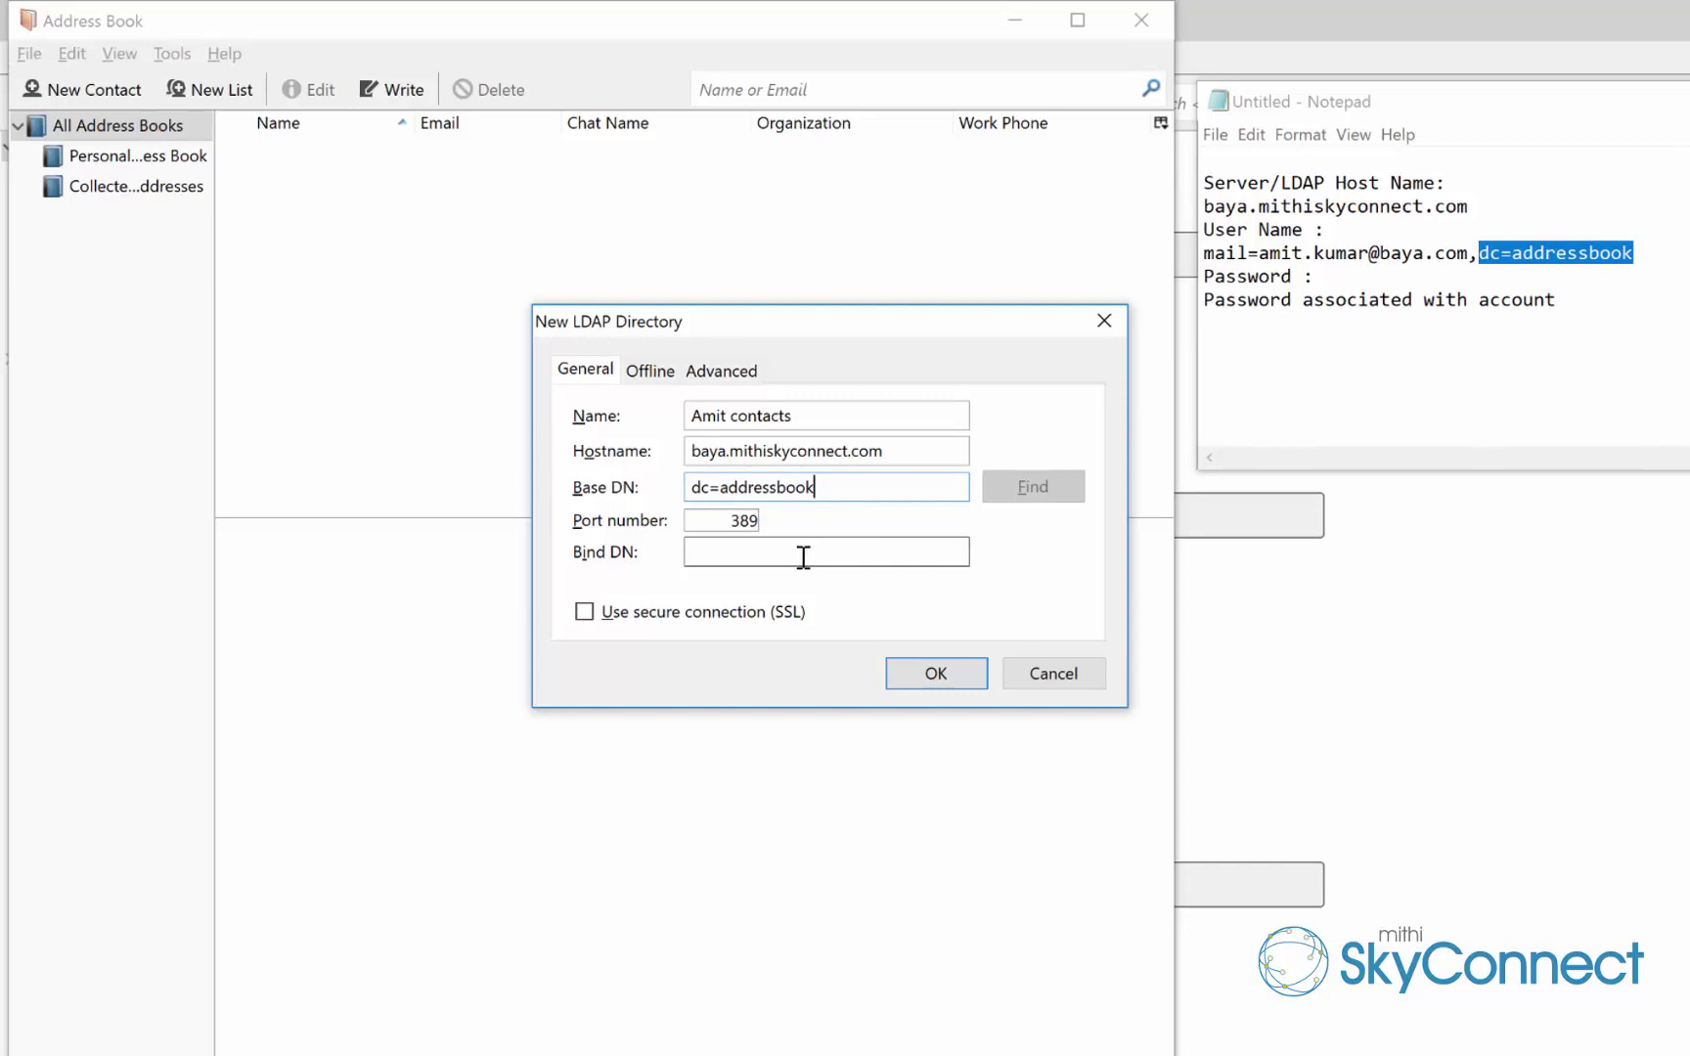
key(Tab)
key(Tab)
key(Tab)
Enable SSL so the port becomes 636, and select the user name line in Notepad
click(585, 613)
click(817, 559)
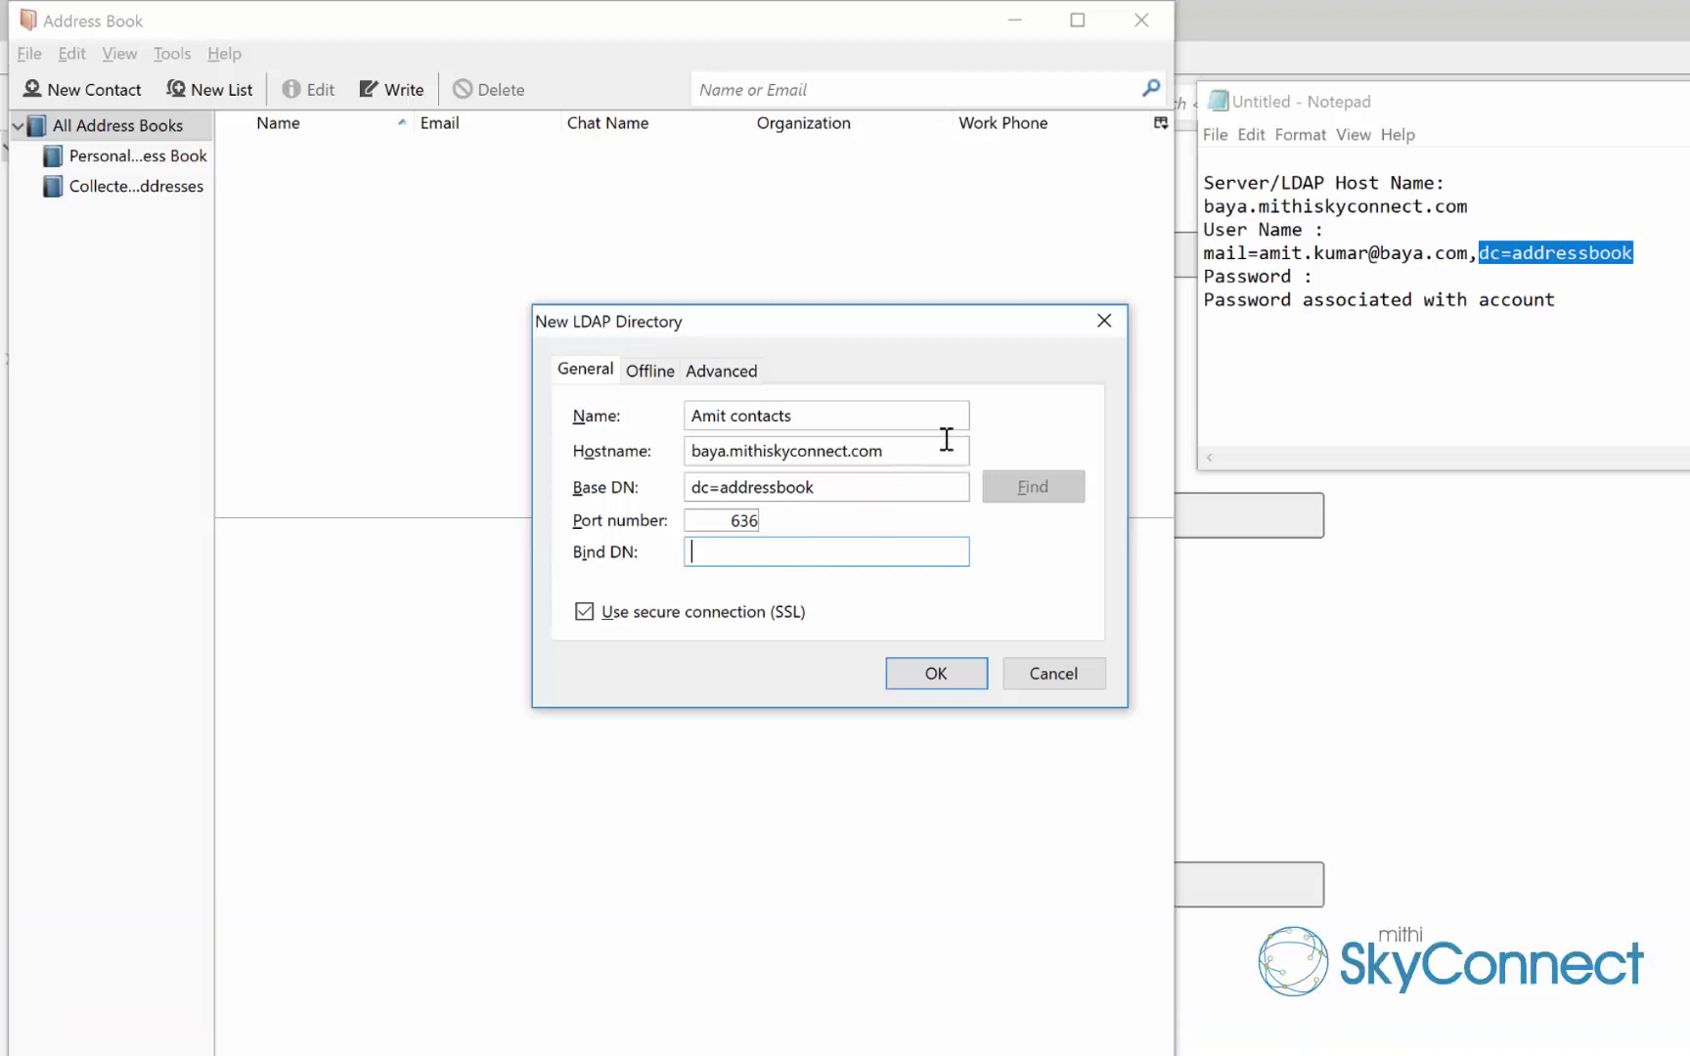
click(1641, 264)
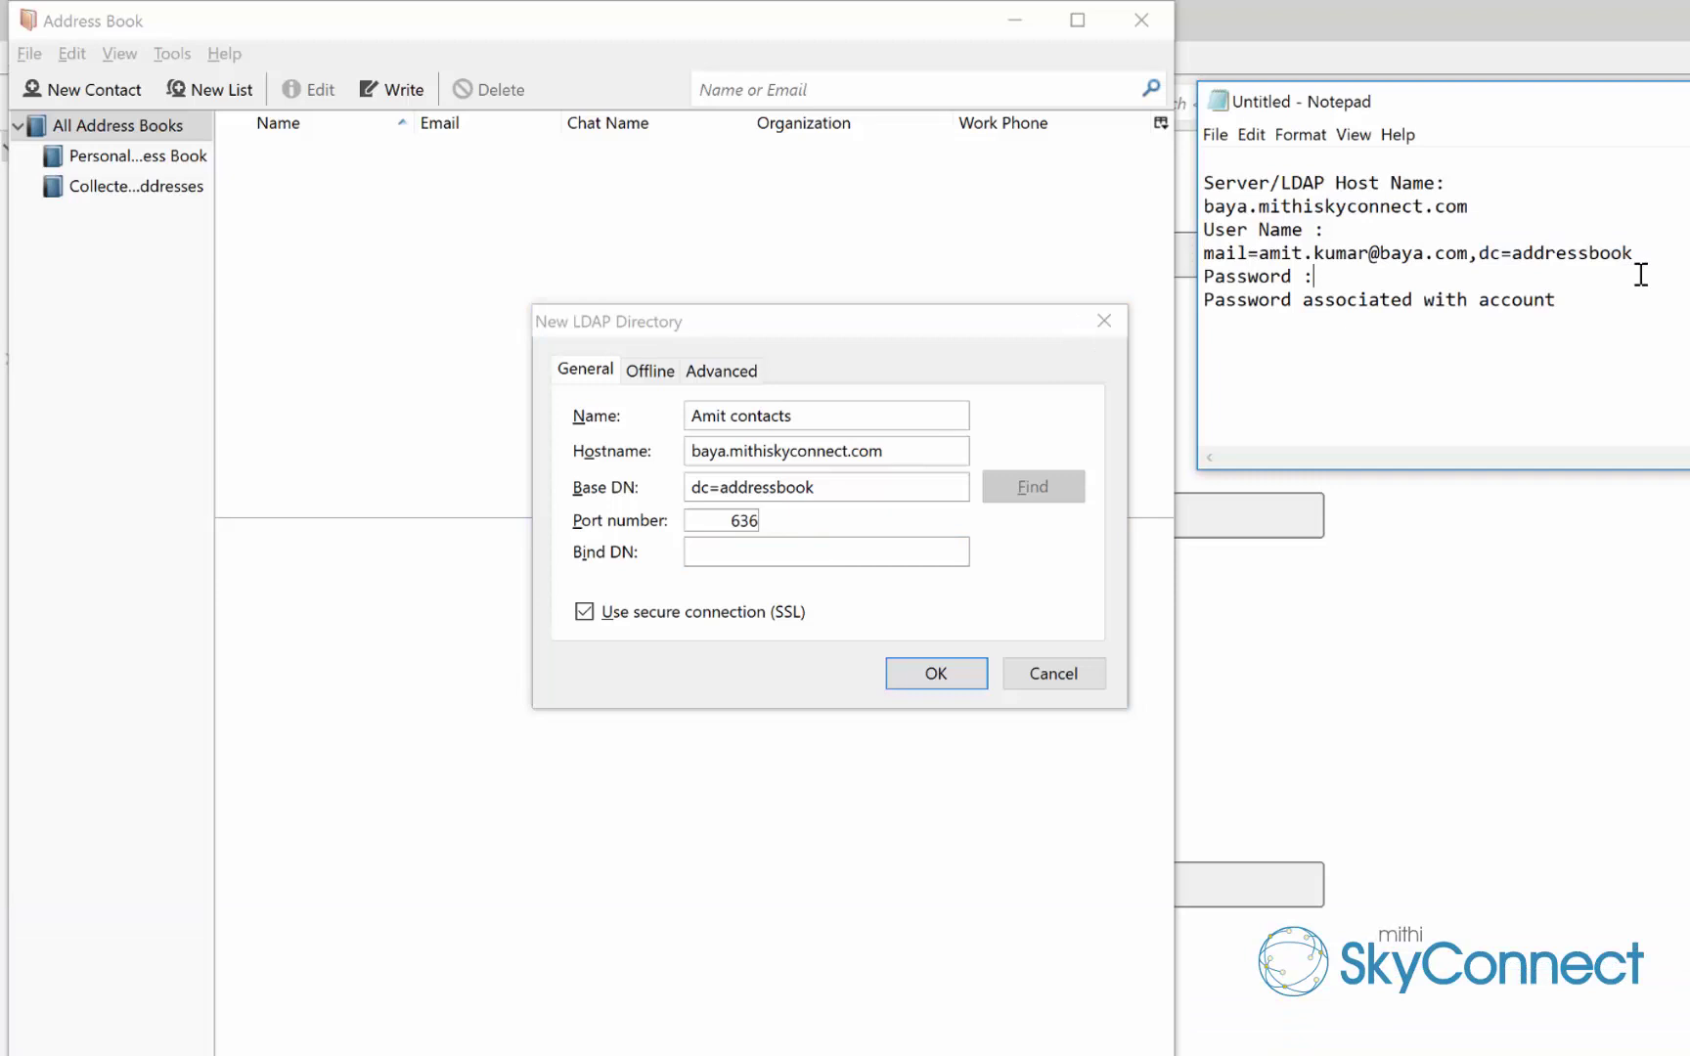
drag(1632, 254, 1207, 260)
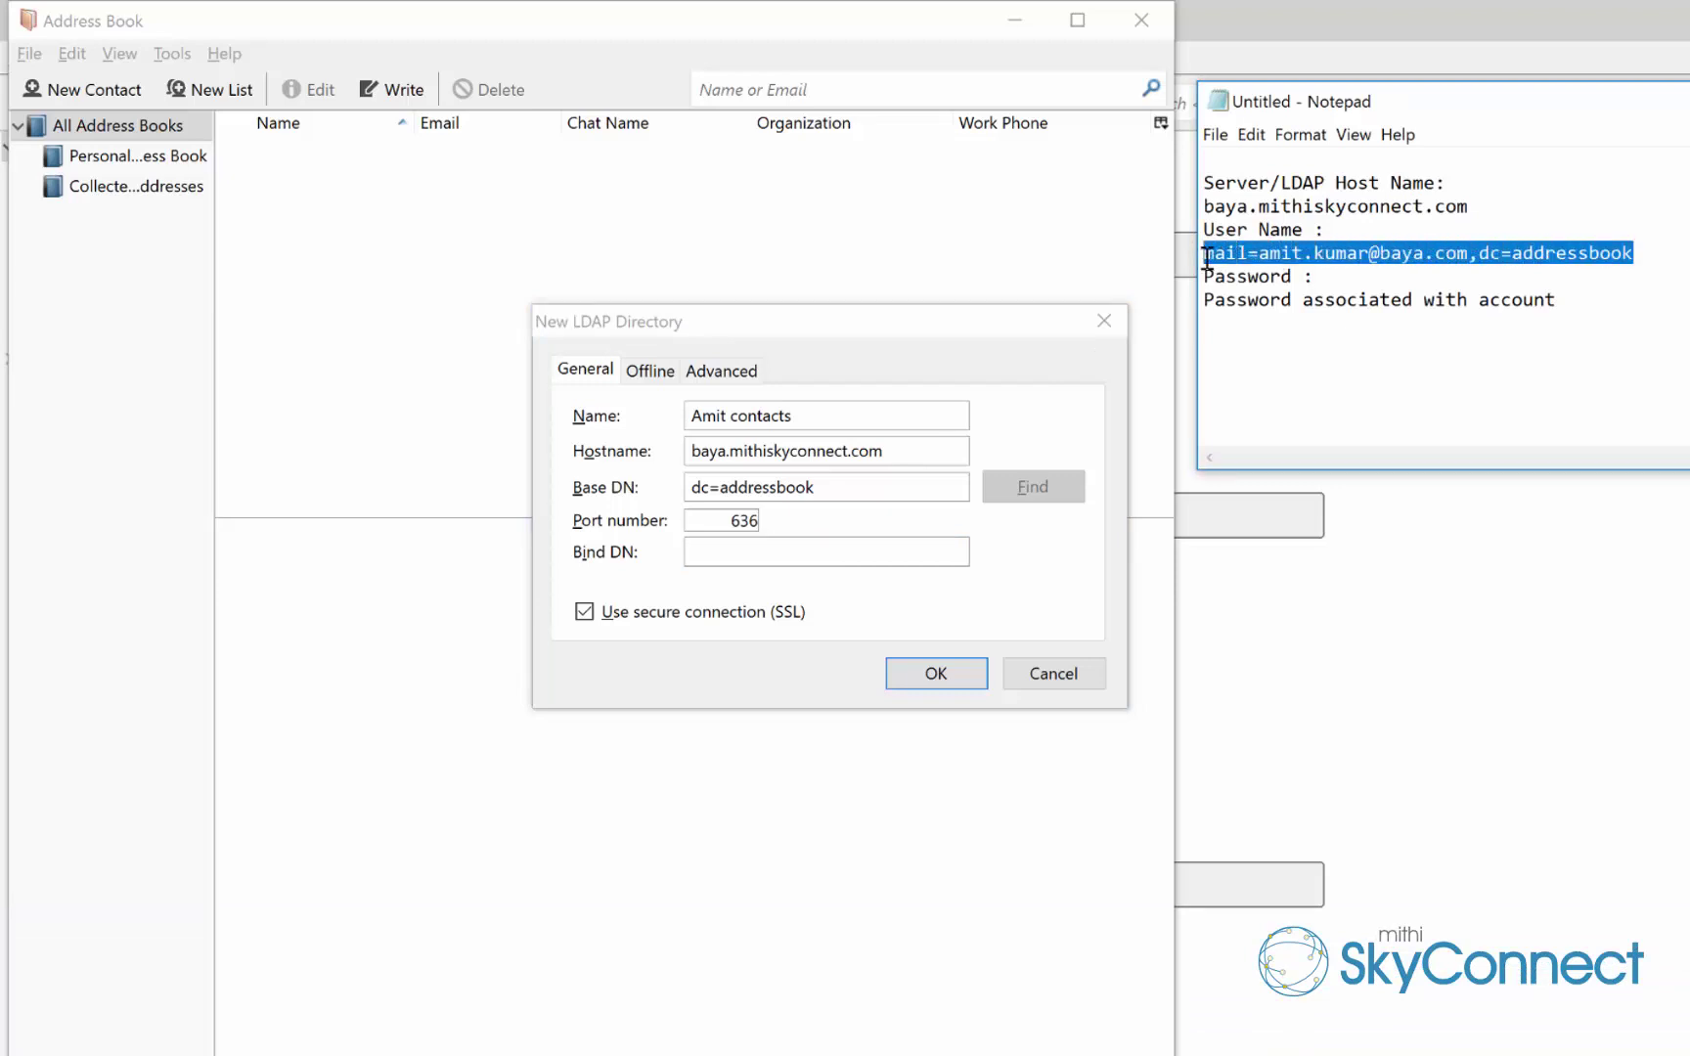
click(718, 561)
Paste the mail-based user name as Bind DN, save the directory, and select it
key(ctrl+v)
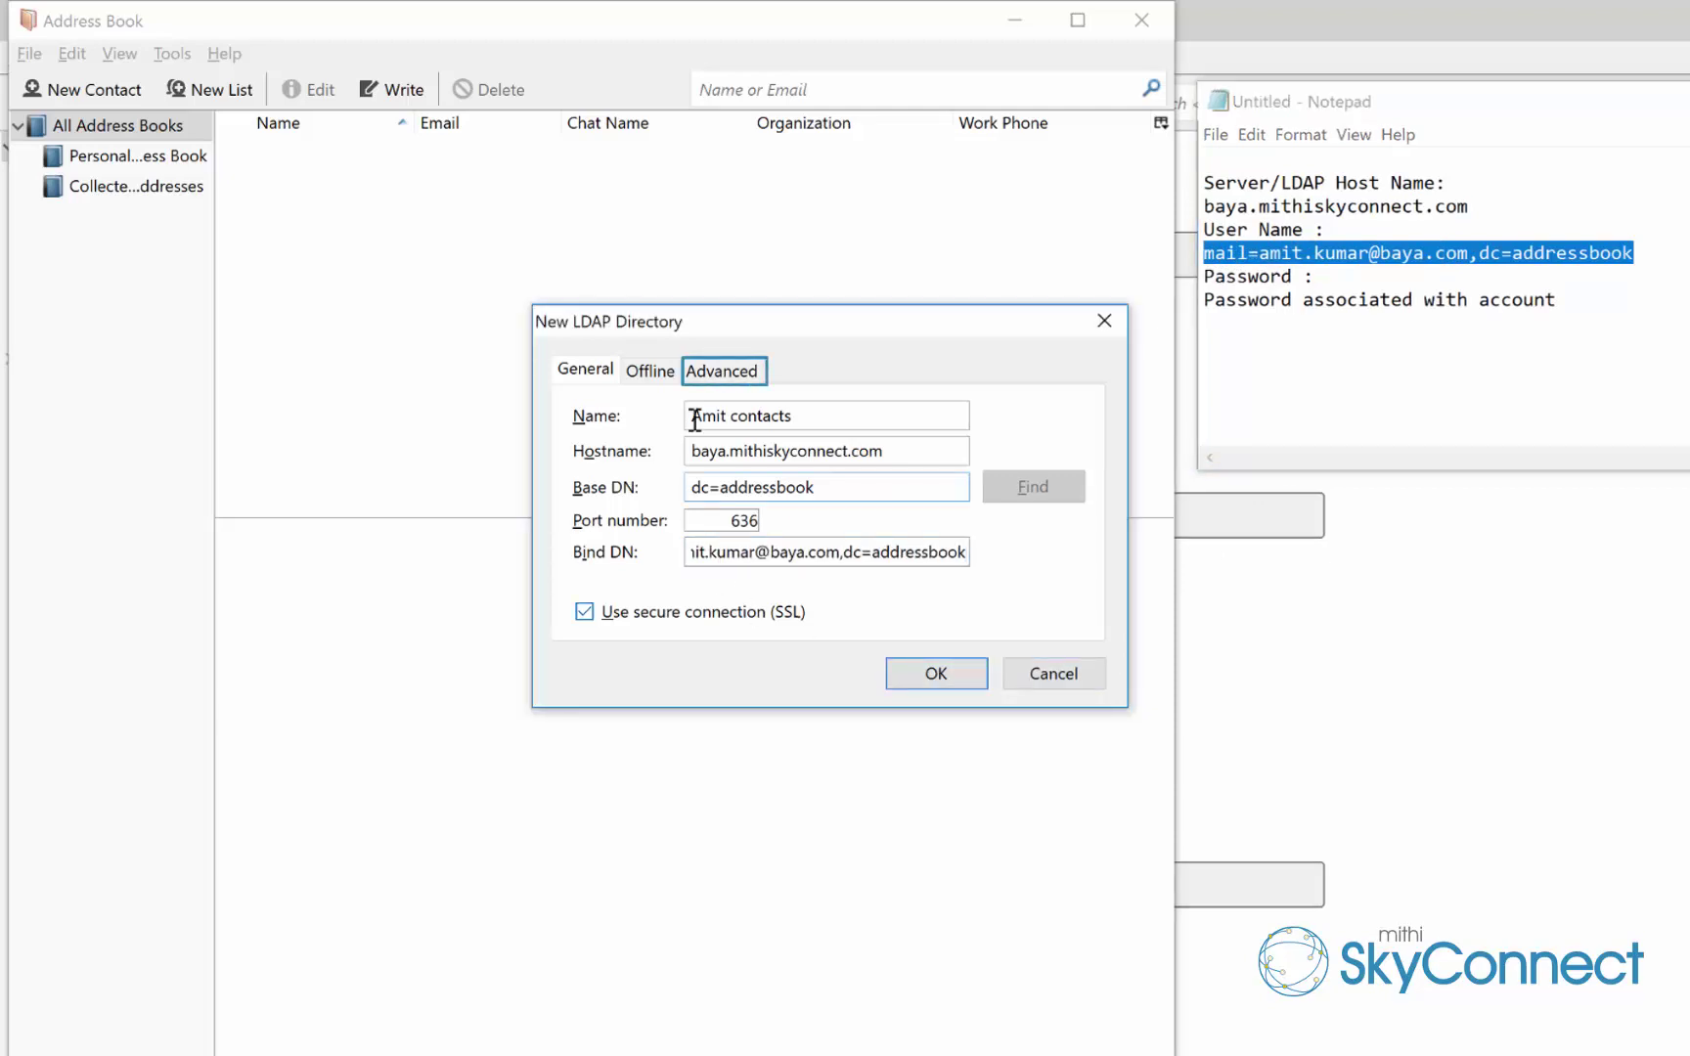
click(710, 373)
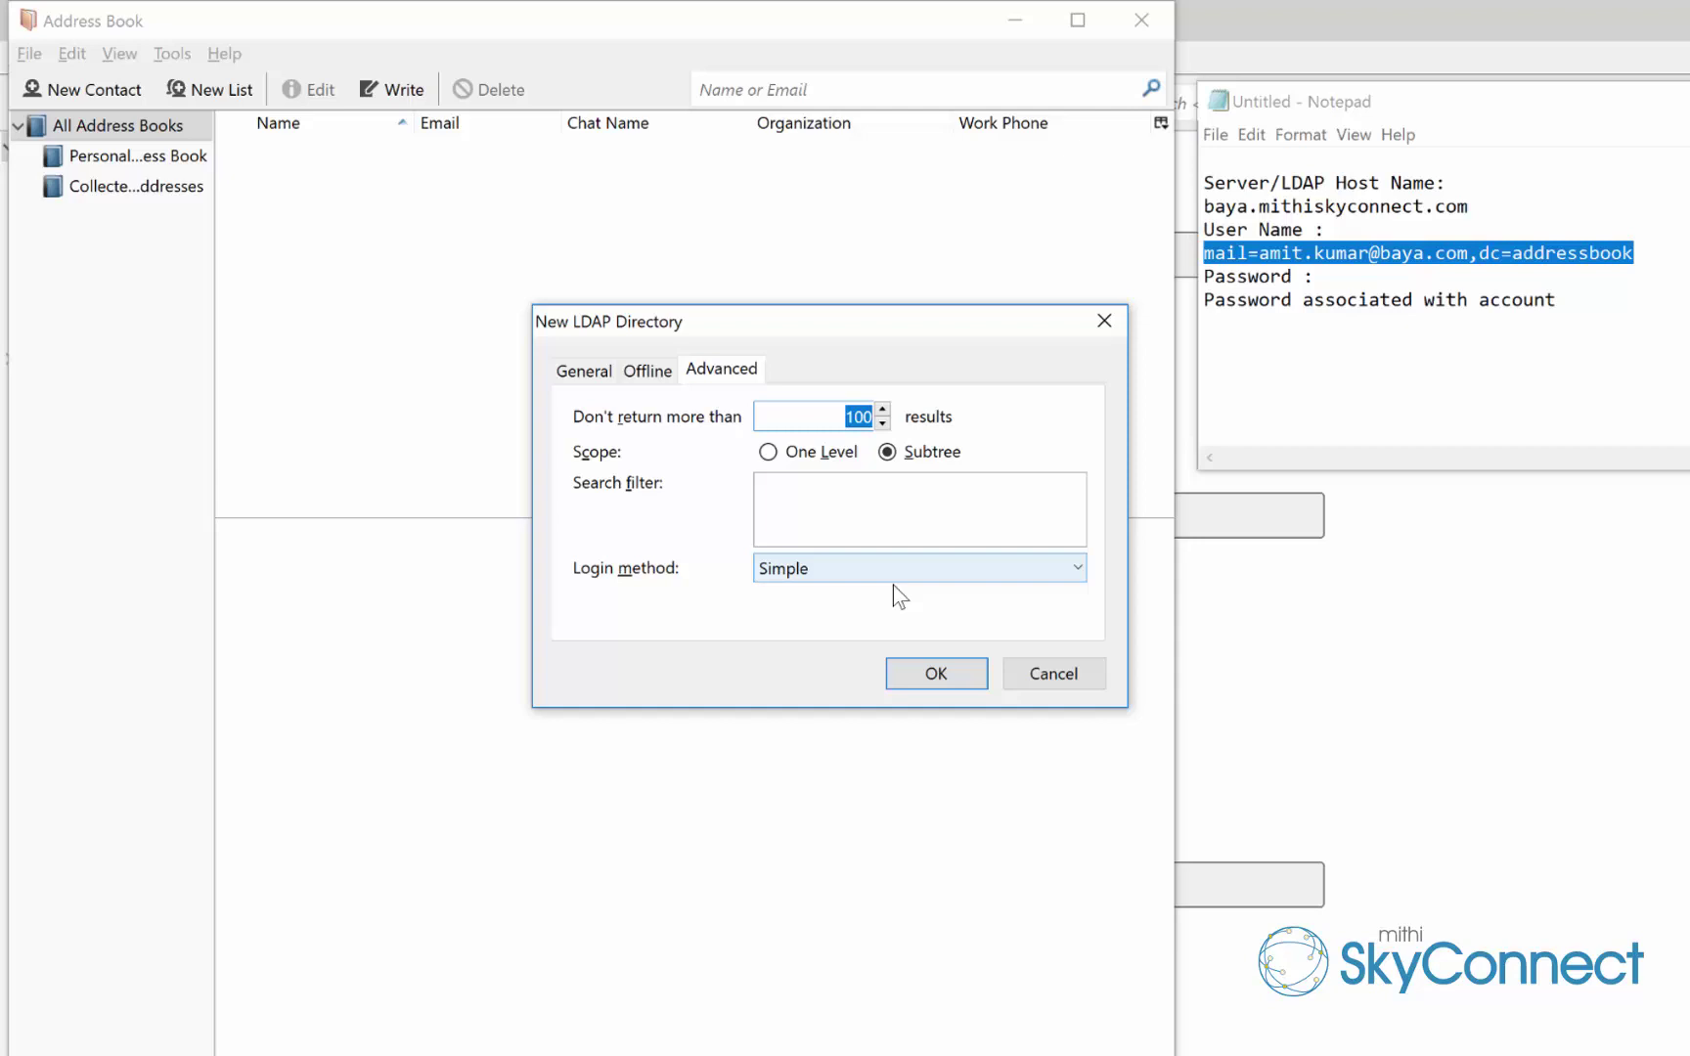
click(937, 674)
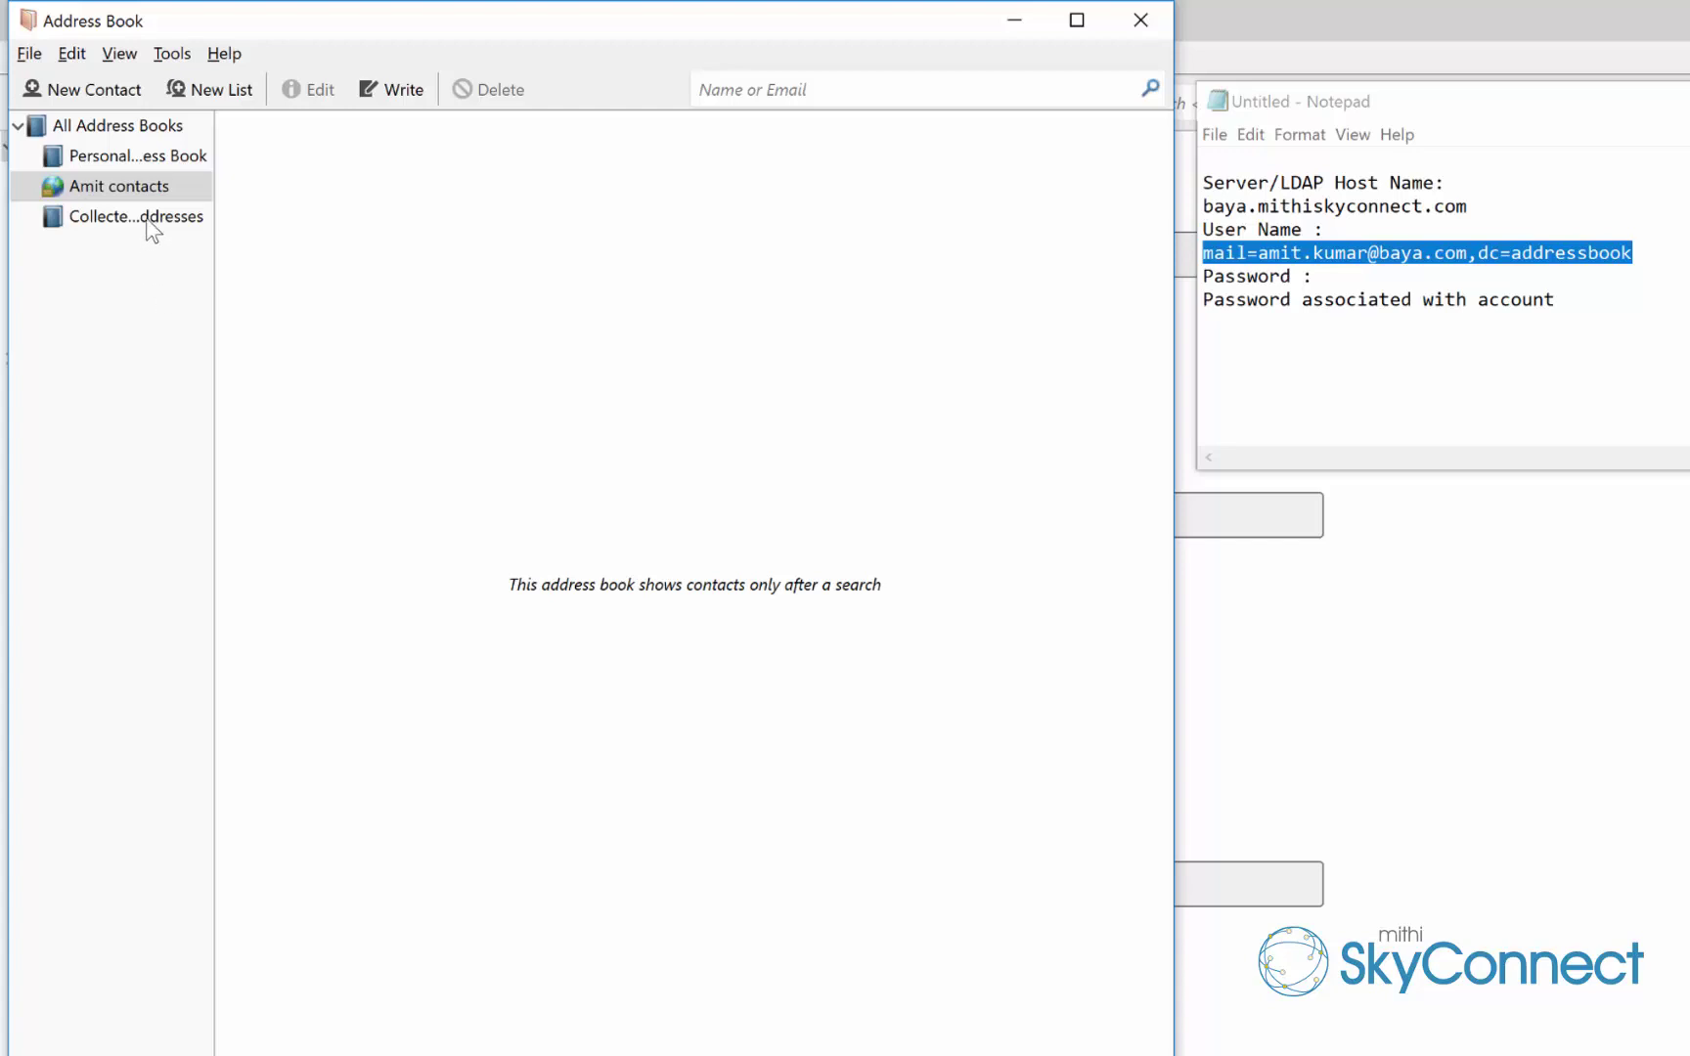
click(155, 191)
In Options, enable Directory Server autocompletion and choose the new LDAP directory
click(173, 53)
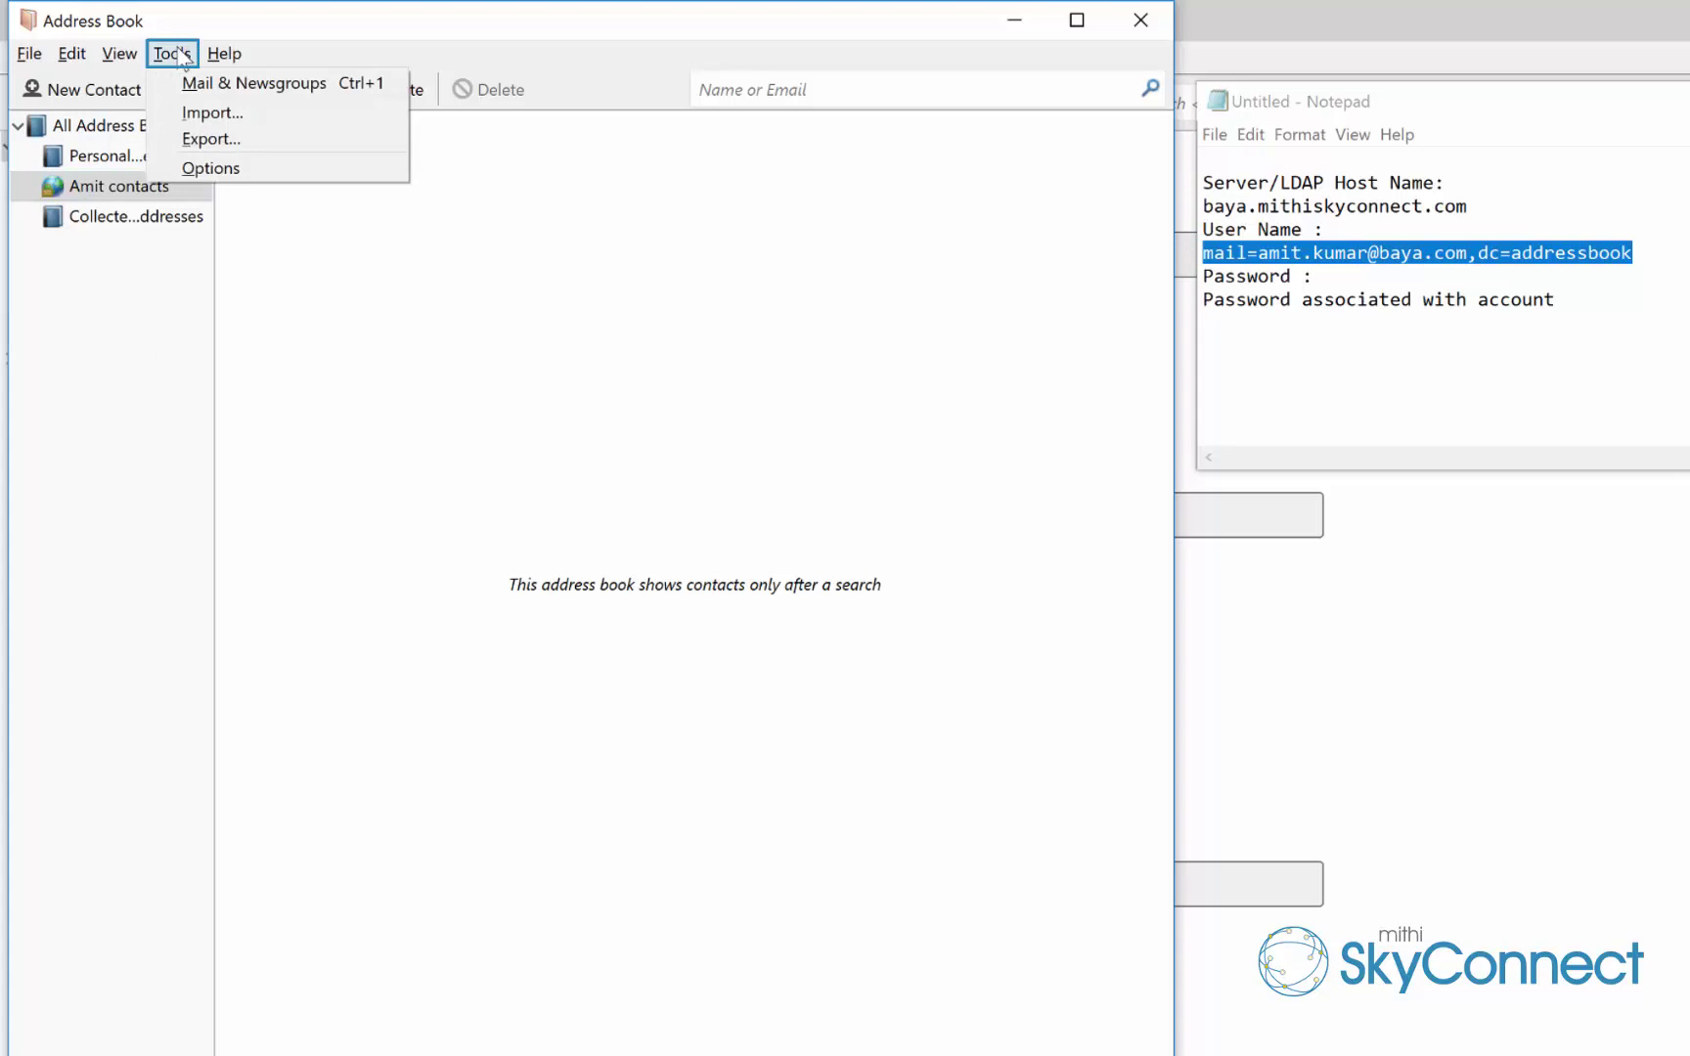
click(240, 168)
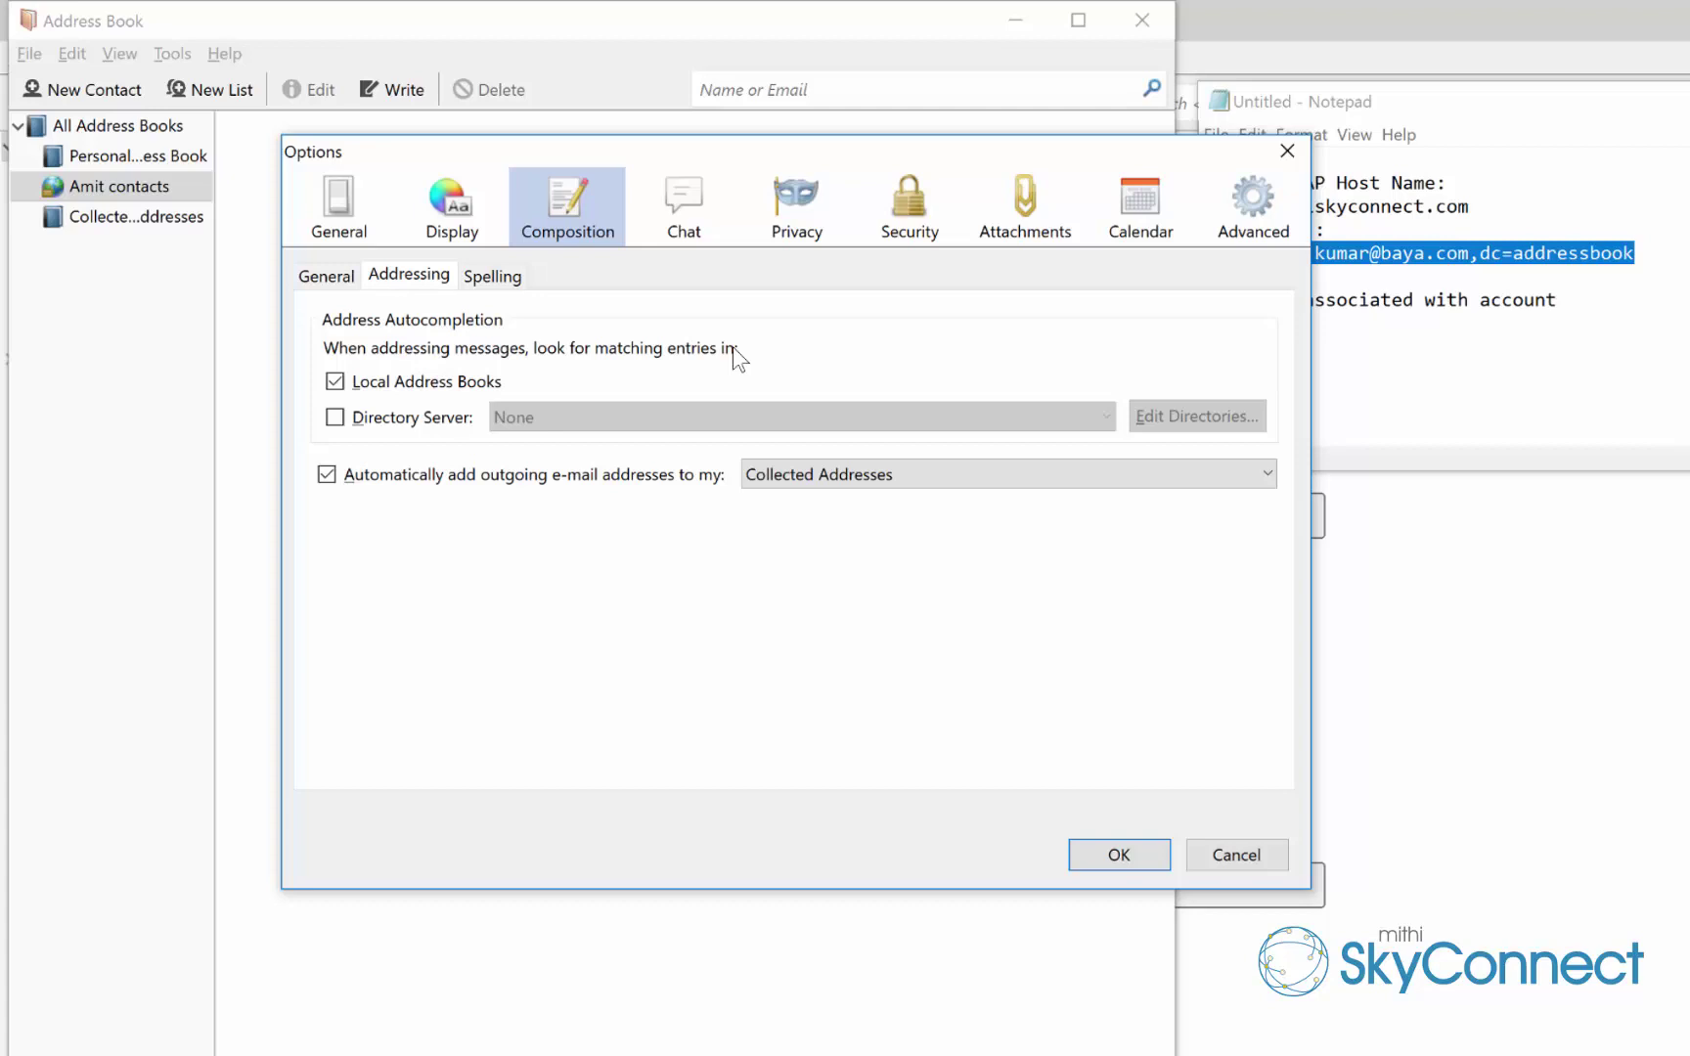
click(352, 427)
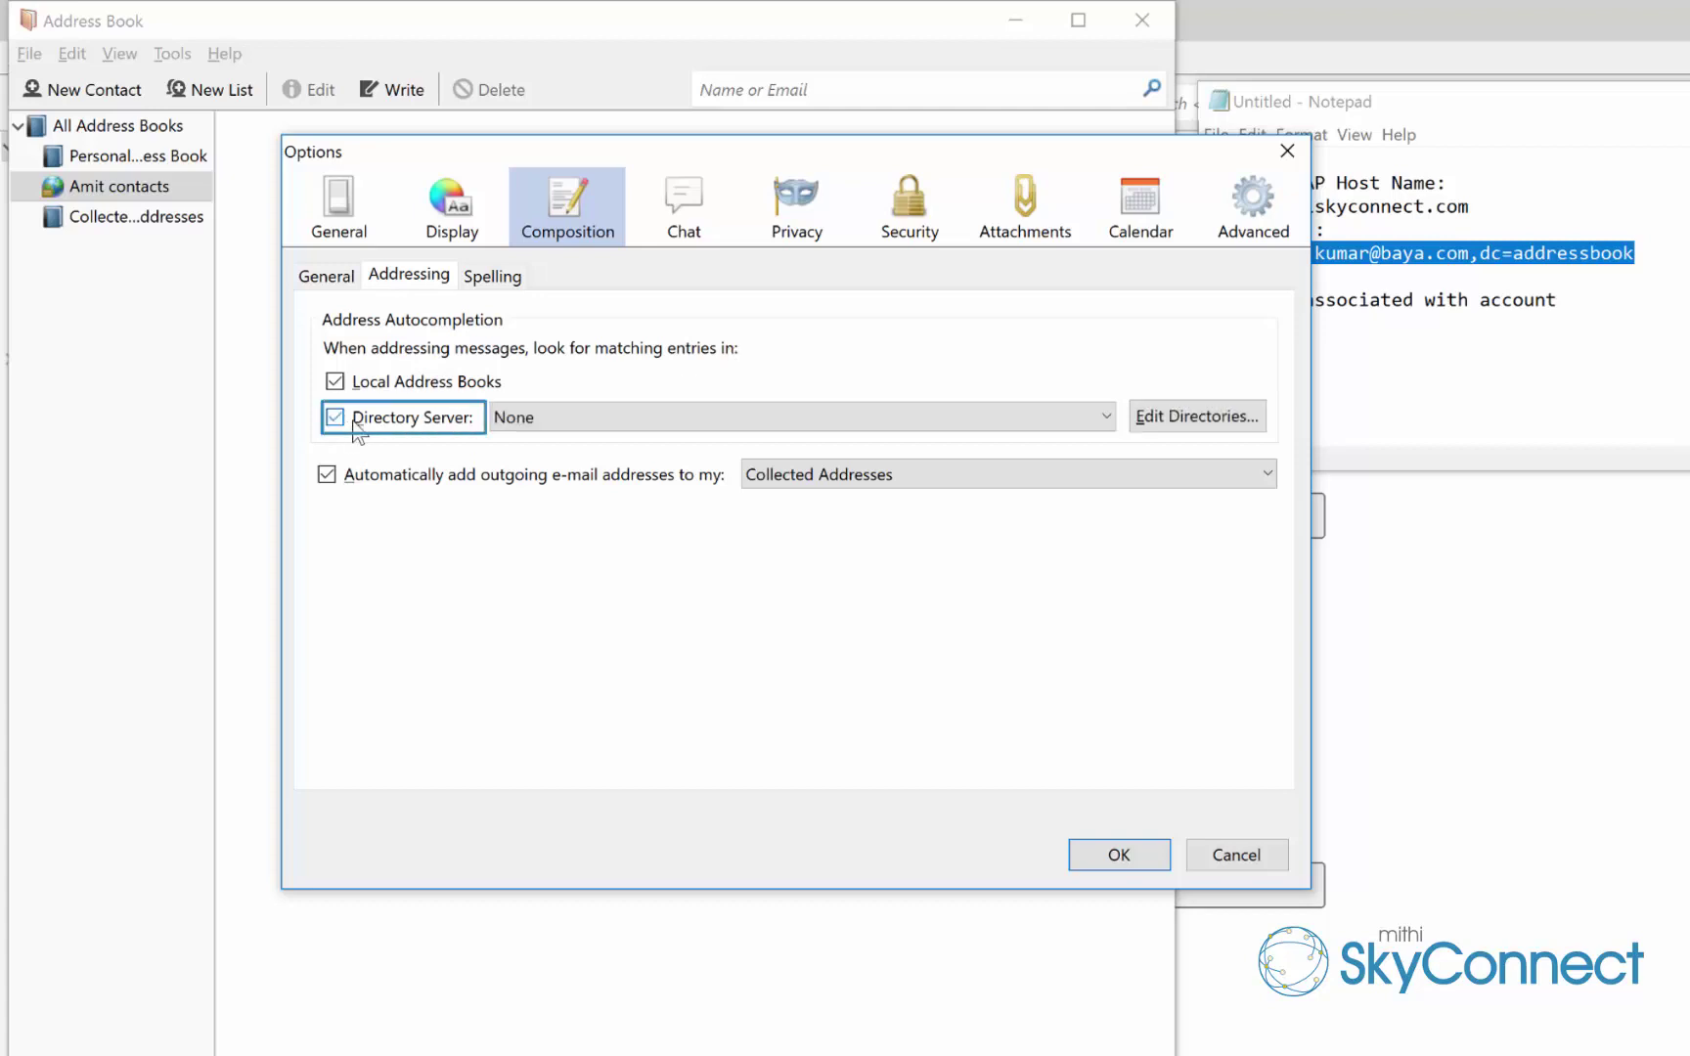
click(1104, 417)
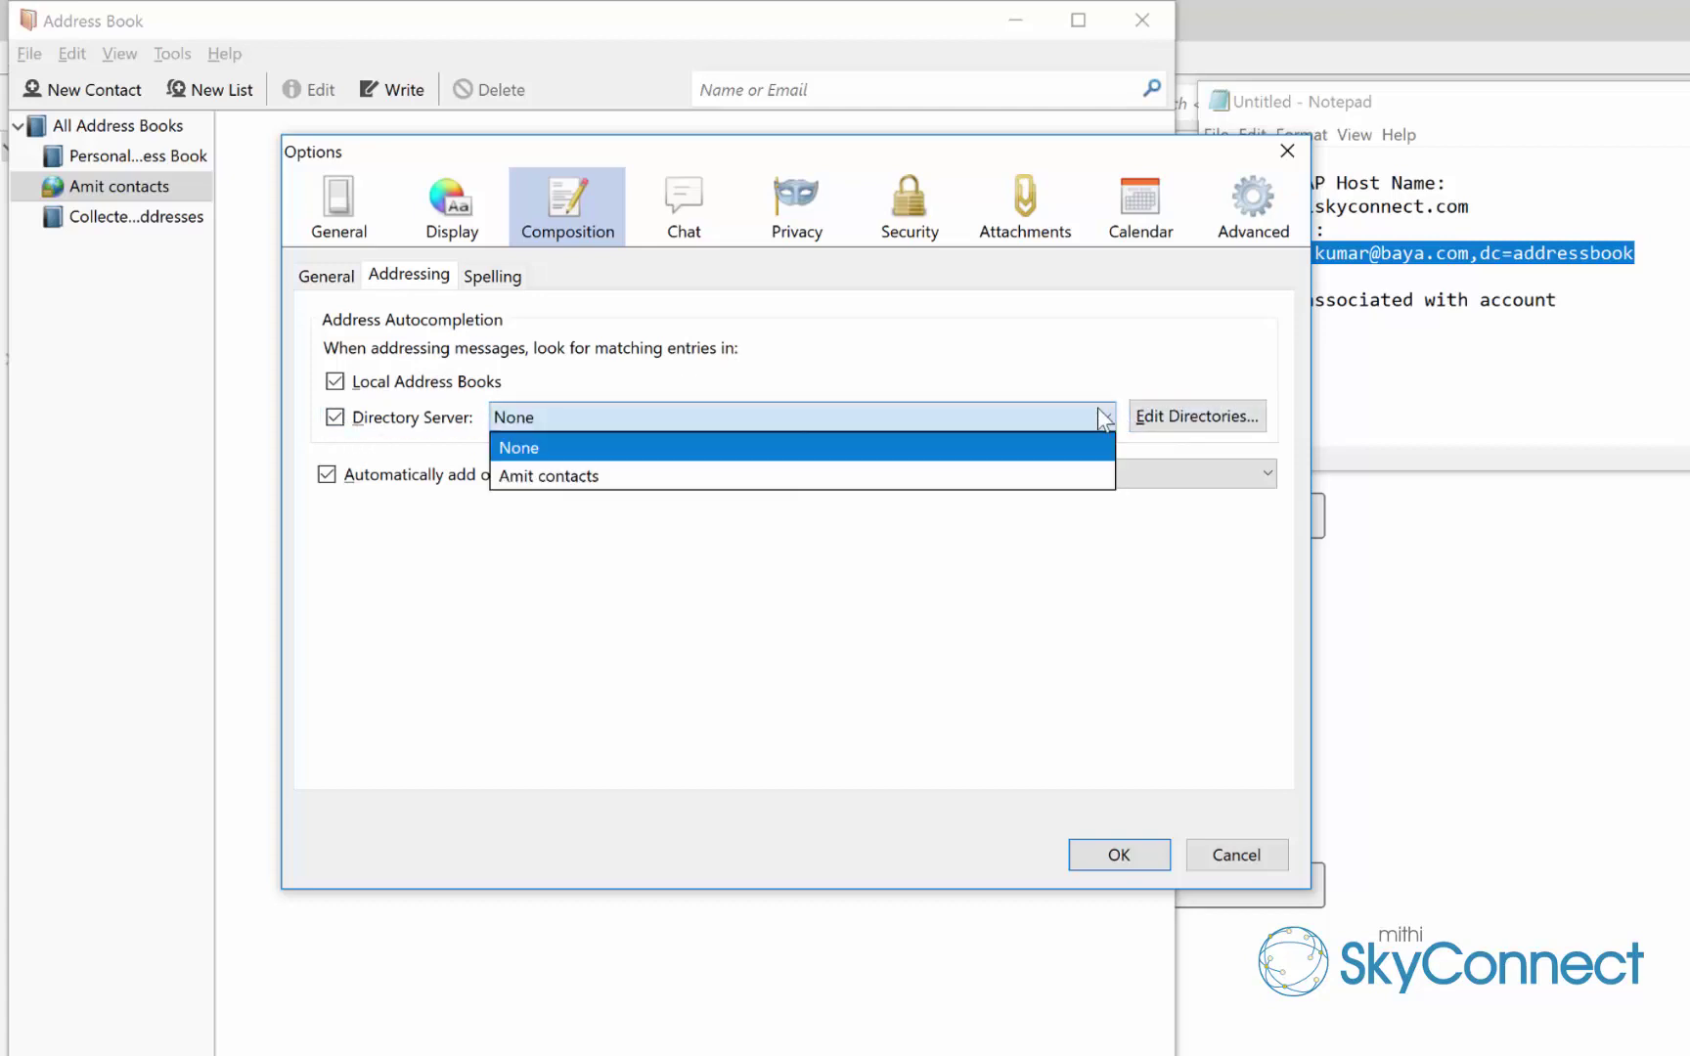
click(1087, 477)
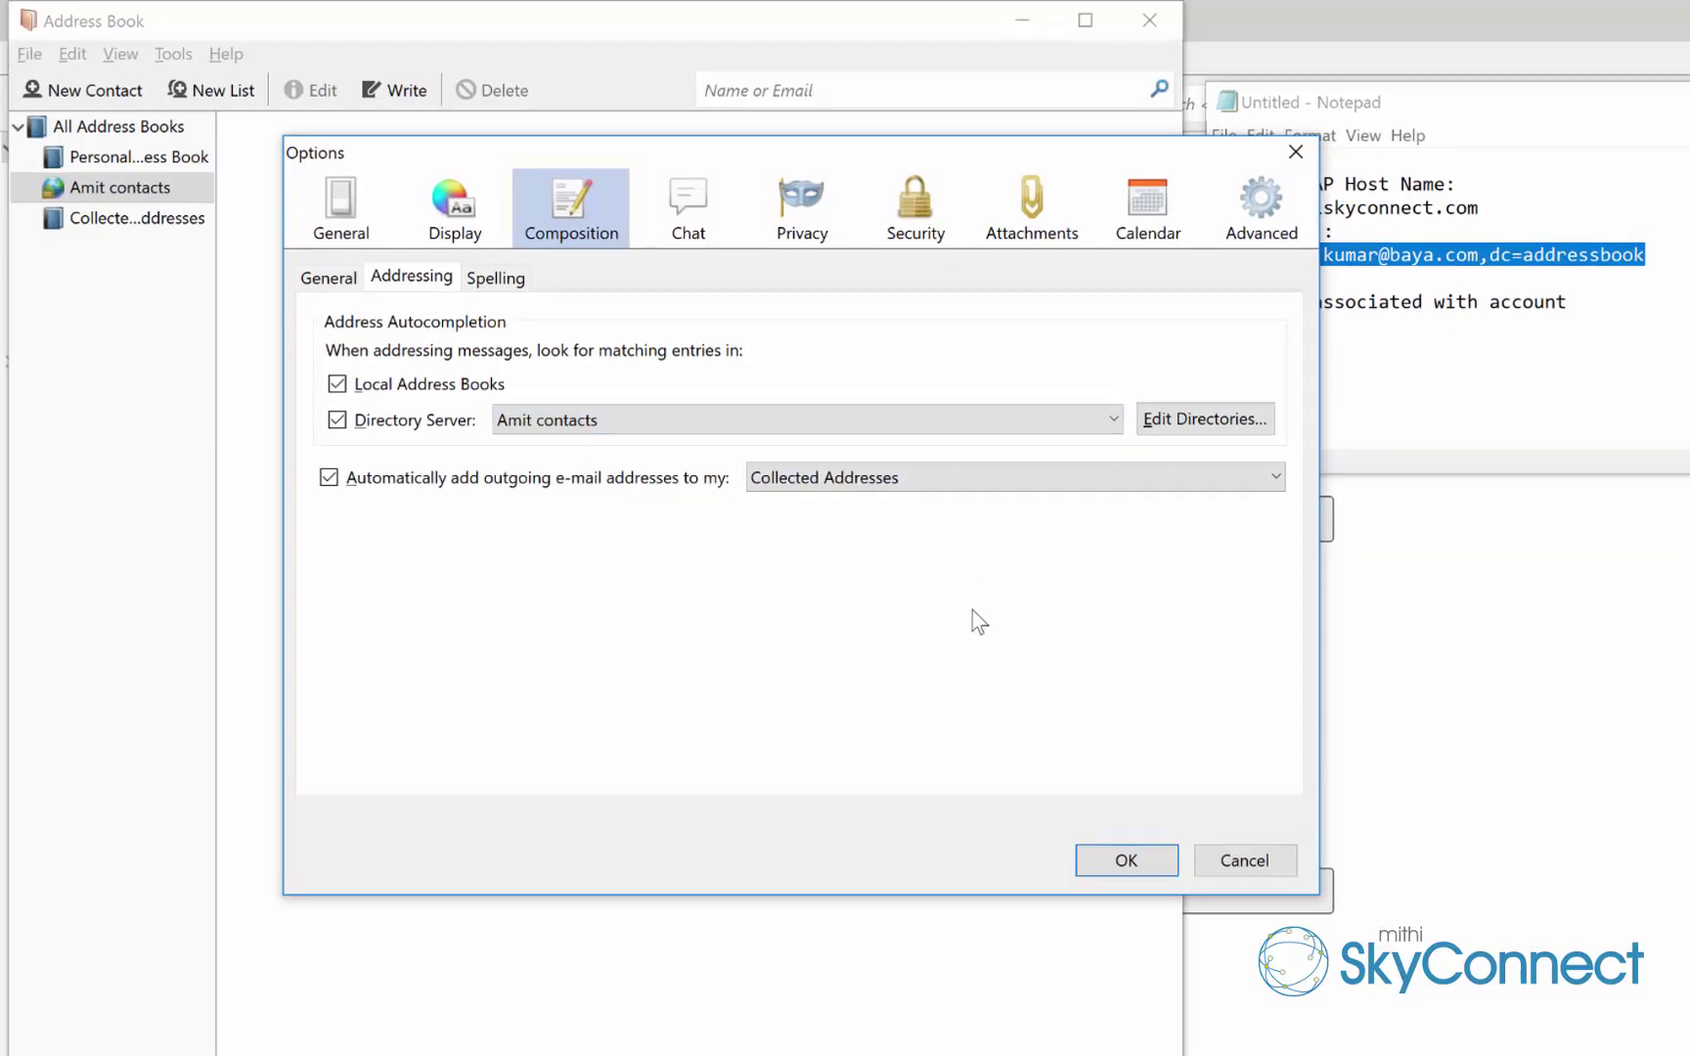
Confirm the Options dialog with OK to apply the autocompletion setting
click(1115, 864)
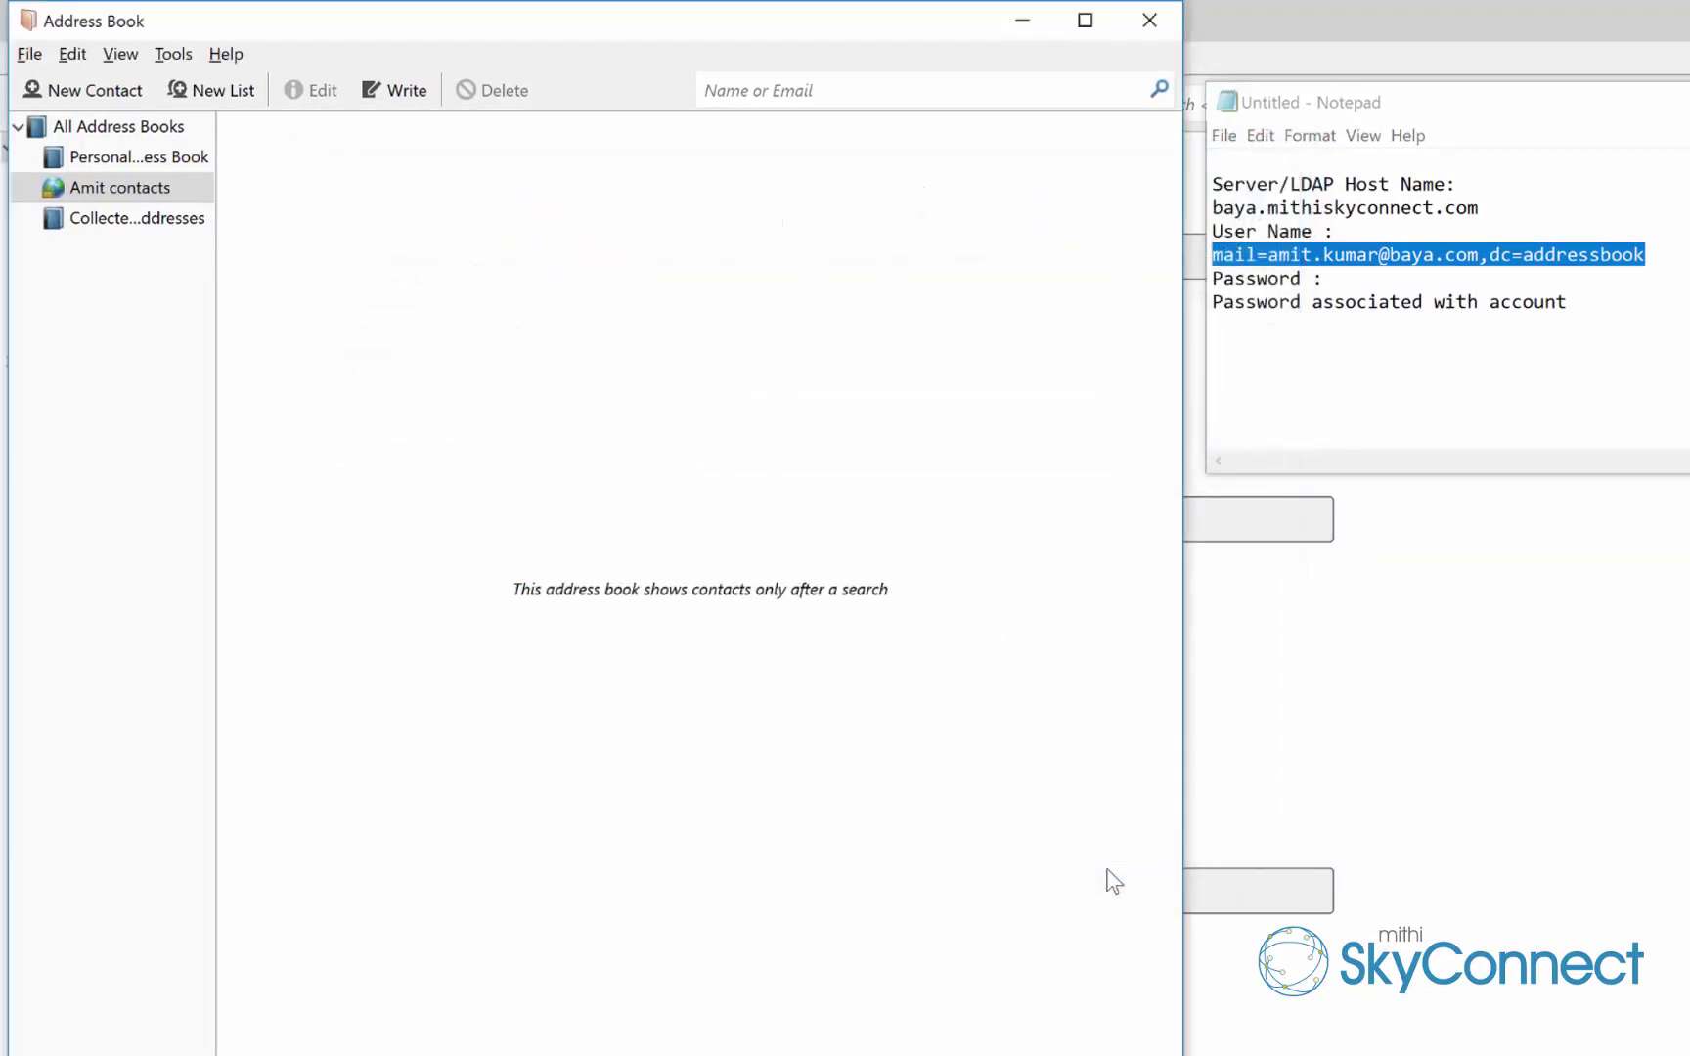